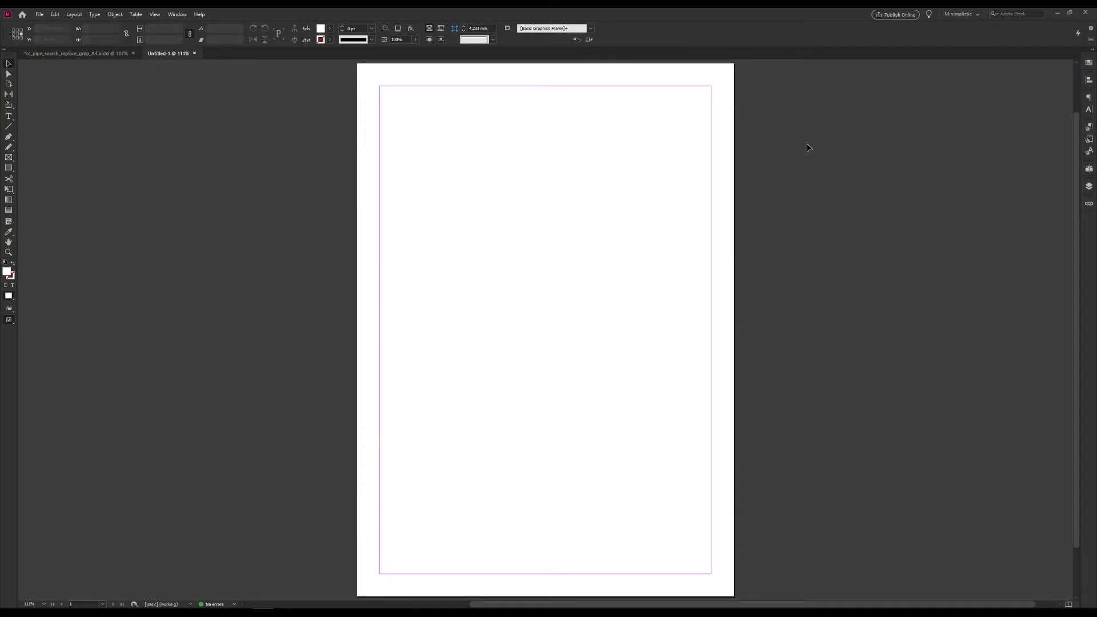
Open Find/Change with Ctrl+F over the blank untitled document.
key("ctrl+f")
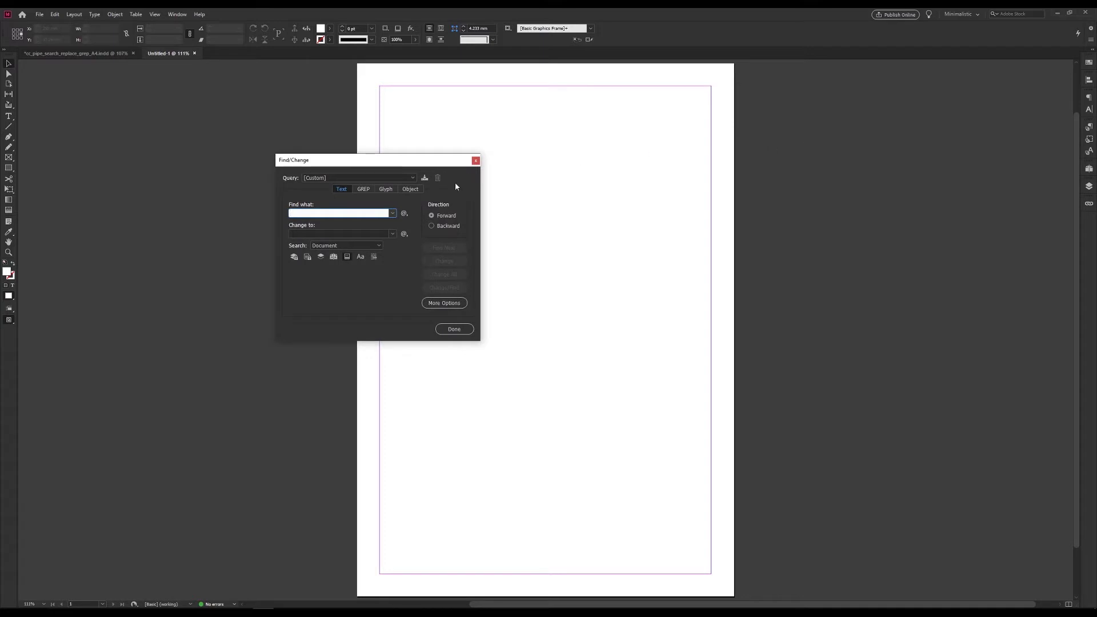
Switch Find/Change to GREP, enter placeholder find and change strings, and run Change All.
left_click_drag(405, 163, 549, 173)
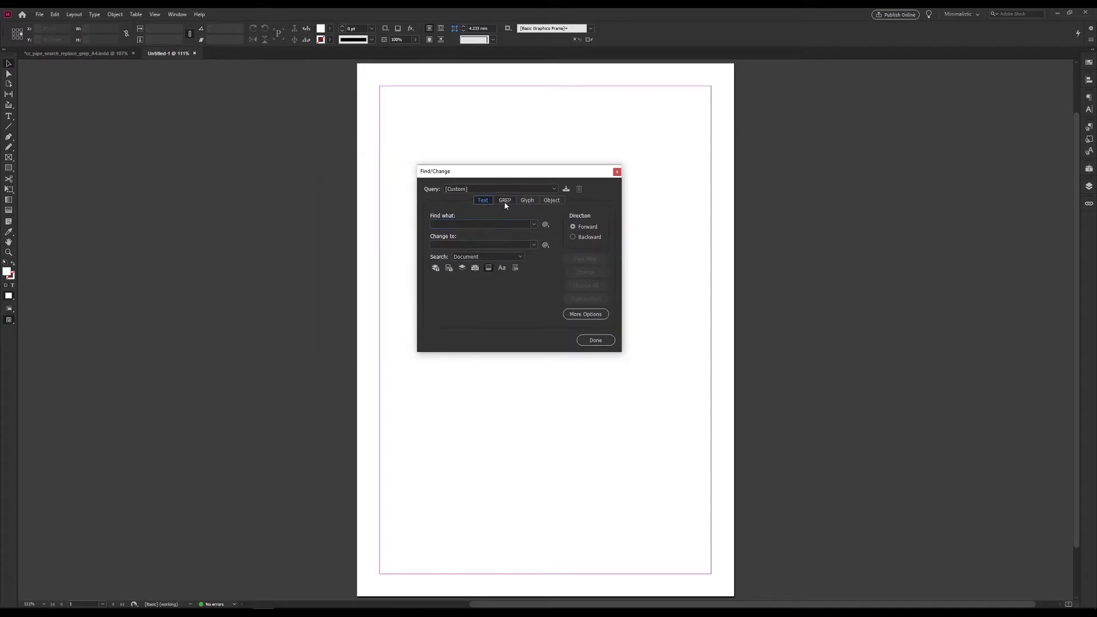
left_click(543, 201)
left_click(505, 201)
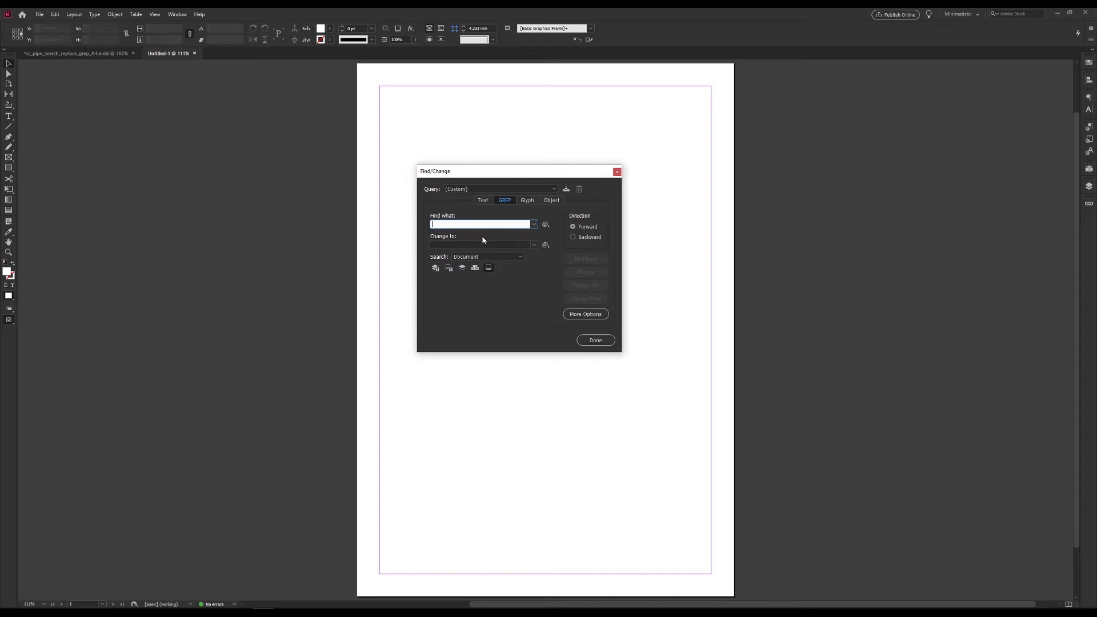
type("sjohdghsdag")
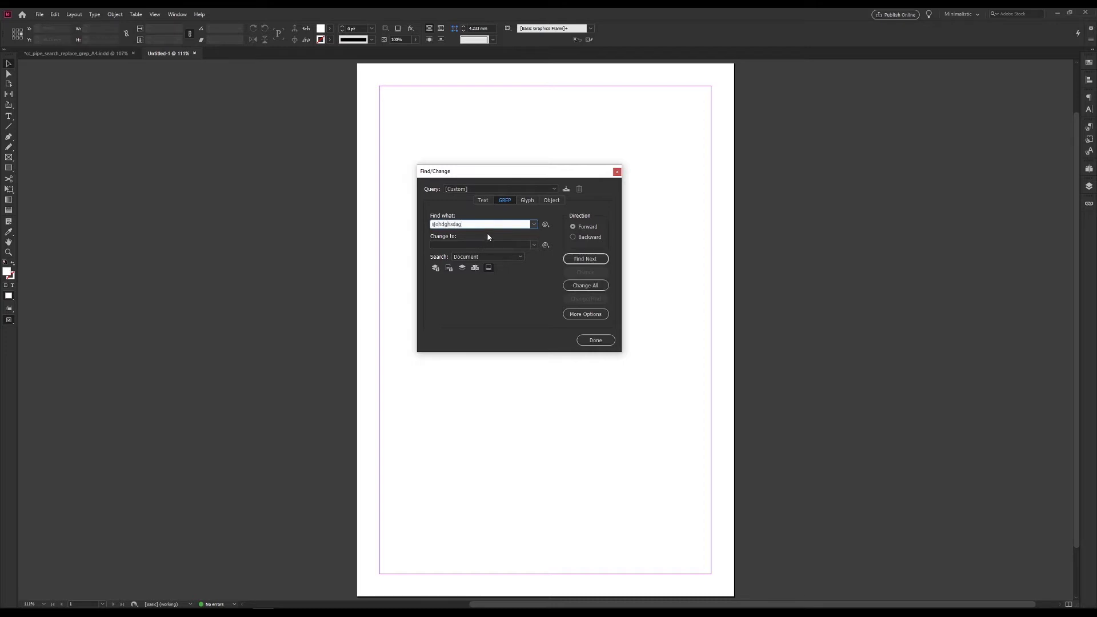
left_click(461, 245)
type("sdögsdng")
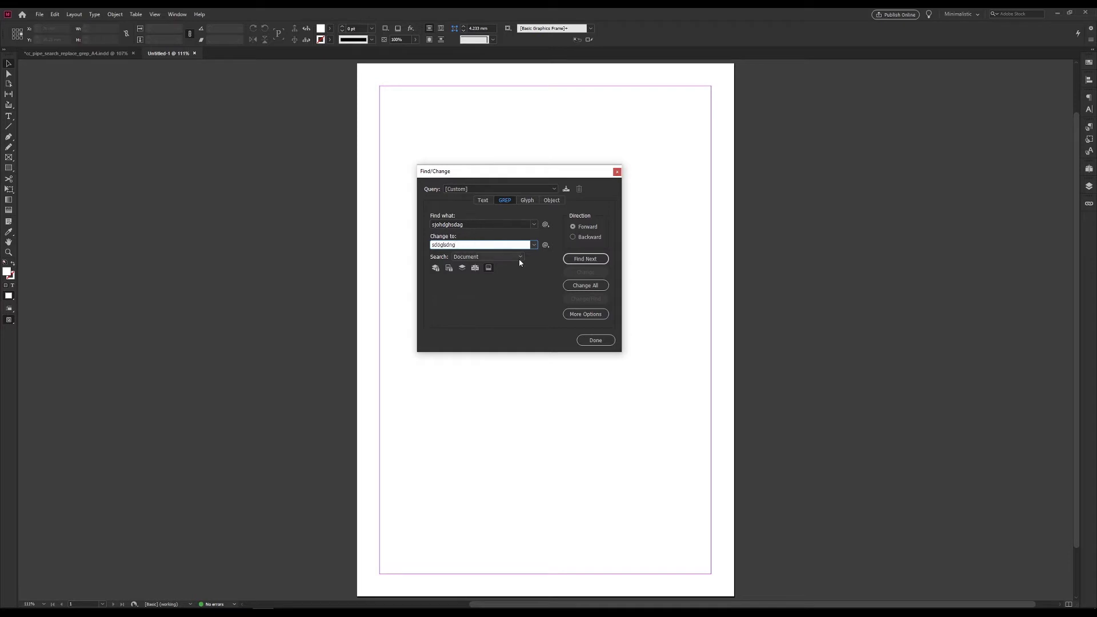
left_click(592, 289)
left_click(573, 323)
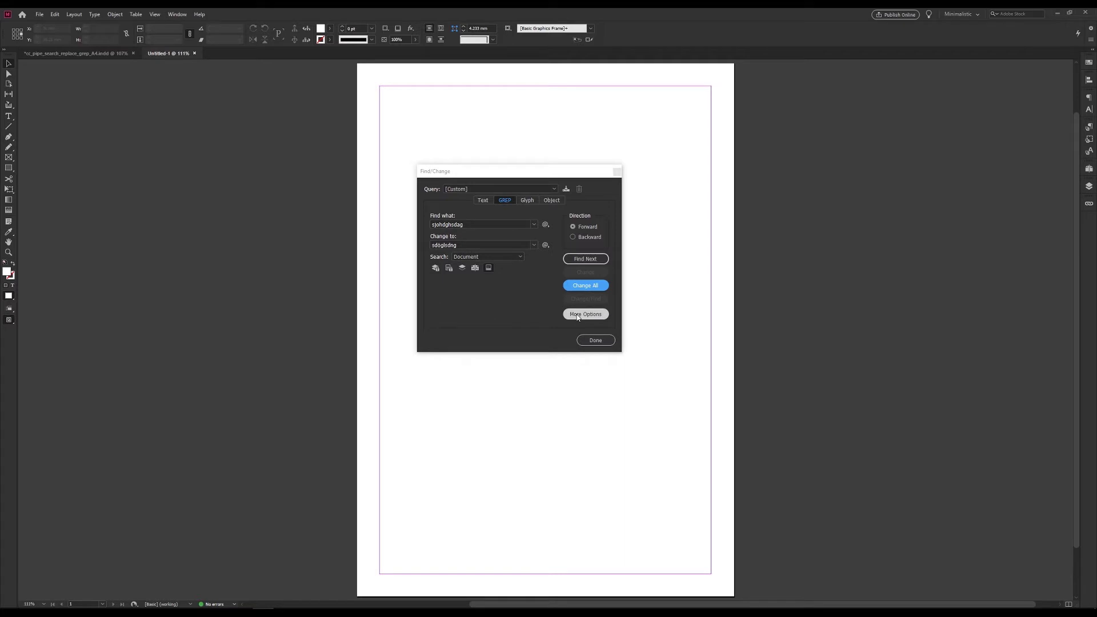
Reveal the Find Format and Change Format sections, leaving Change Format settings unchanged.
left_click(578, 318)
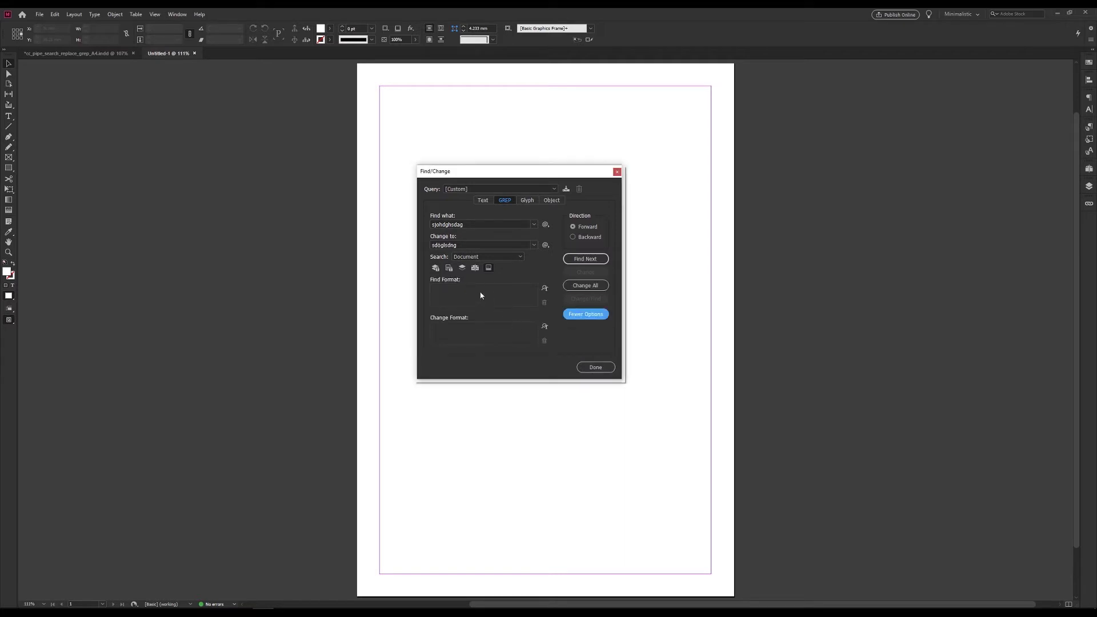
left_click(545, 326)
key("Escape")
Compare the Text and GREP special-character lists, leaving the GREP list open at Markers.
left_click(545, 224)
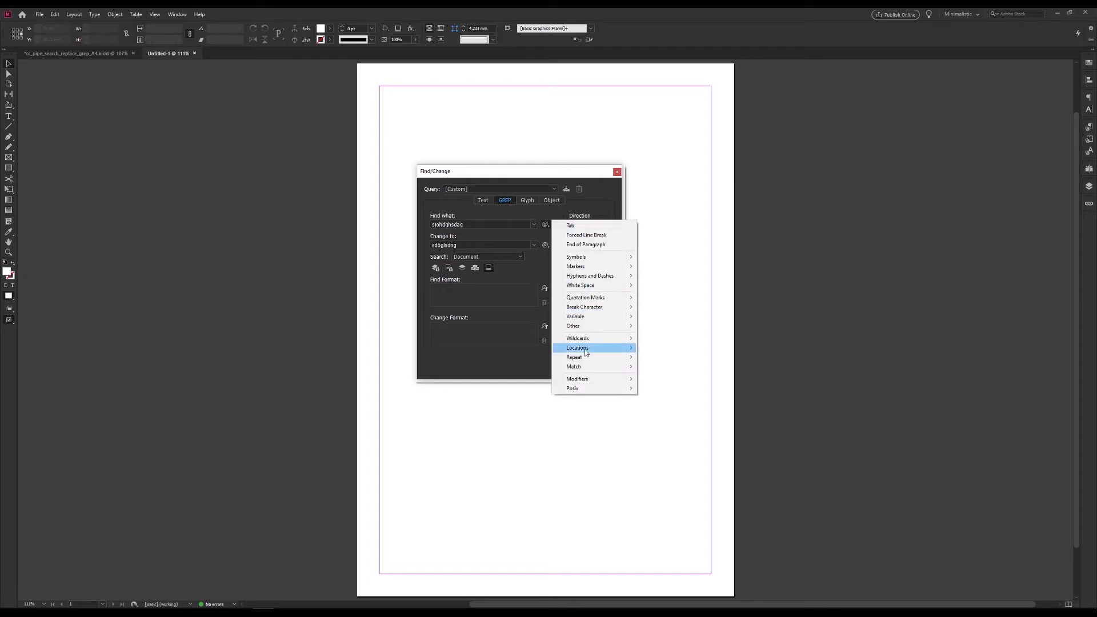
left_click(499, 216)
left_click(483, 200)
left_click(545, 225)
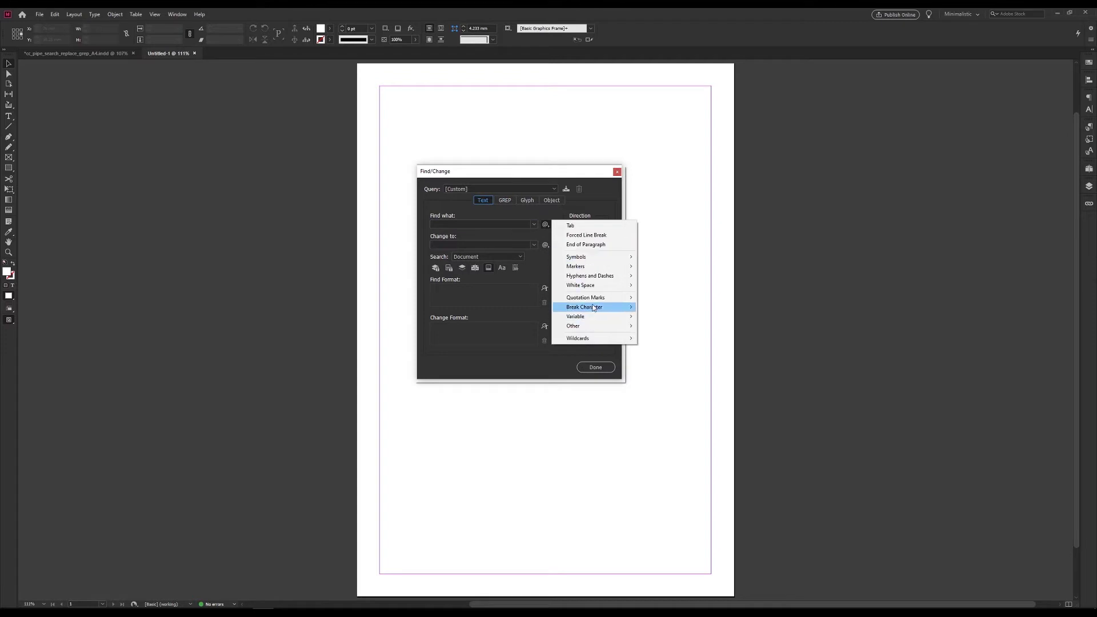
left_click(505, 201)
left_click(506, 201)
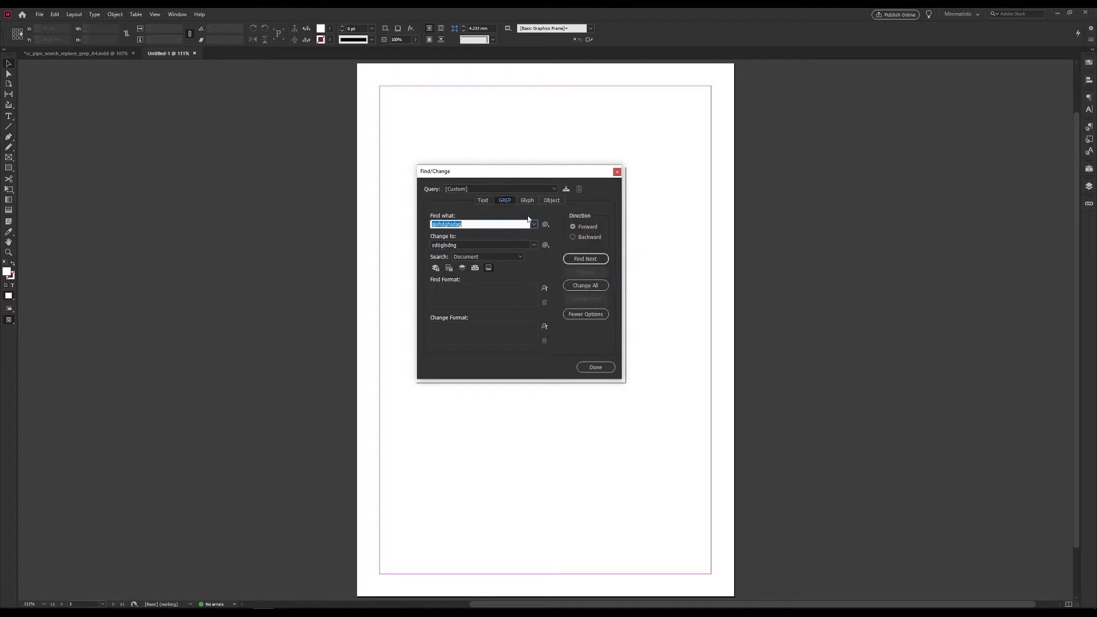
left_click(545, 224)
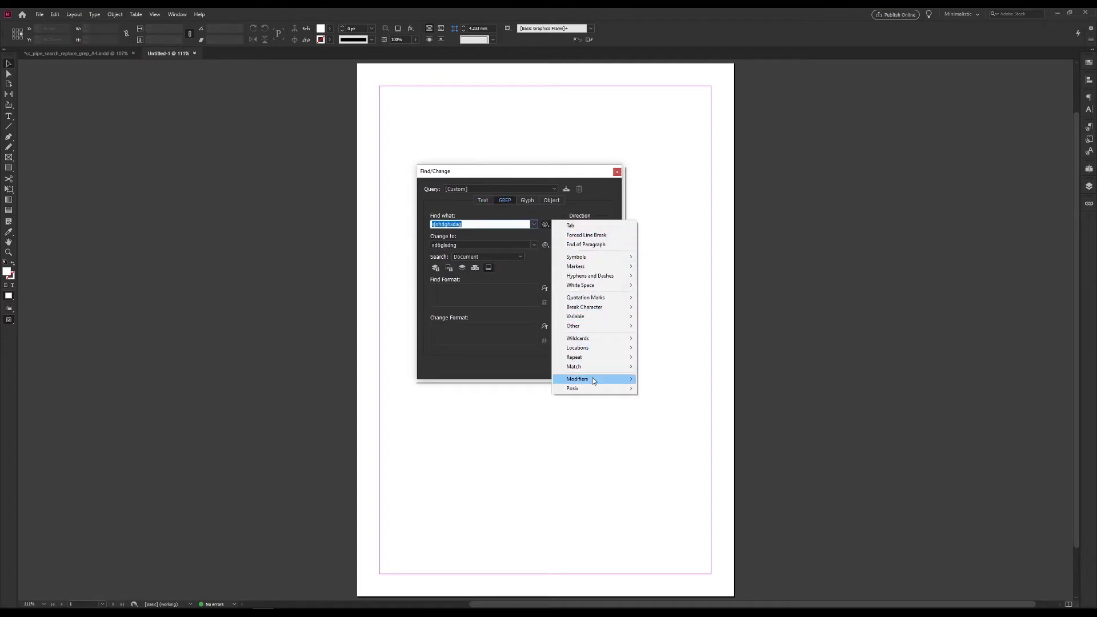
mouse_move(593, 317)
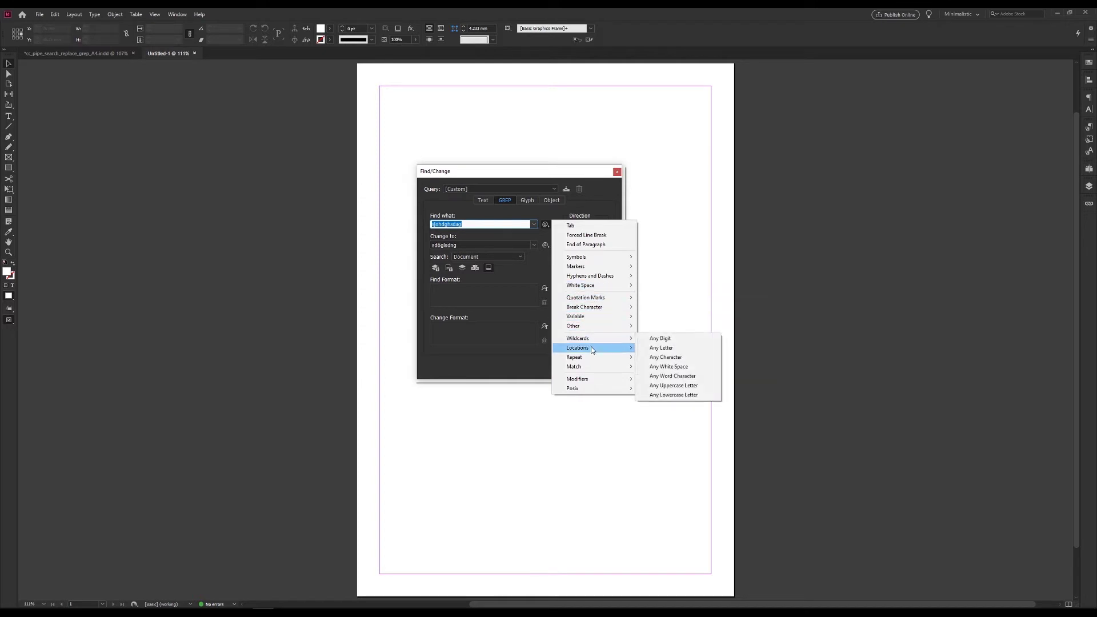
mouse_move(592, 349)
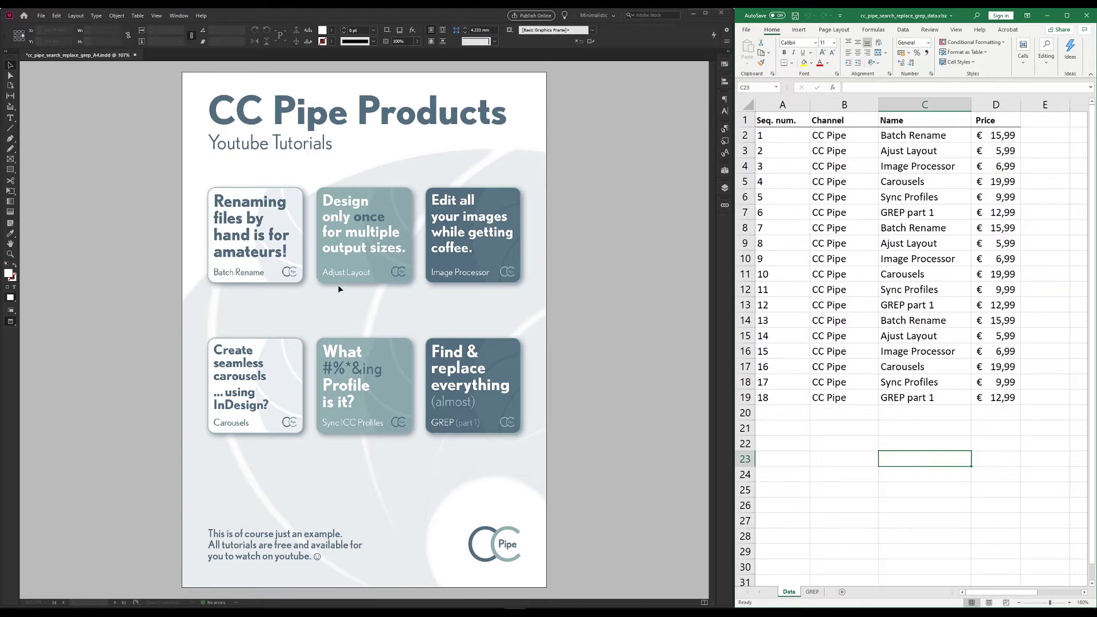
Review the CC Pipe Products poster pages with guides, frame edges and hidden characters shown.
left_click(582, 314)
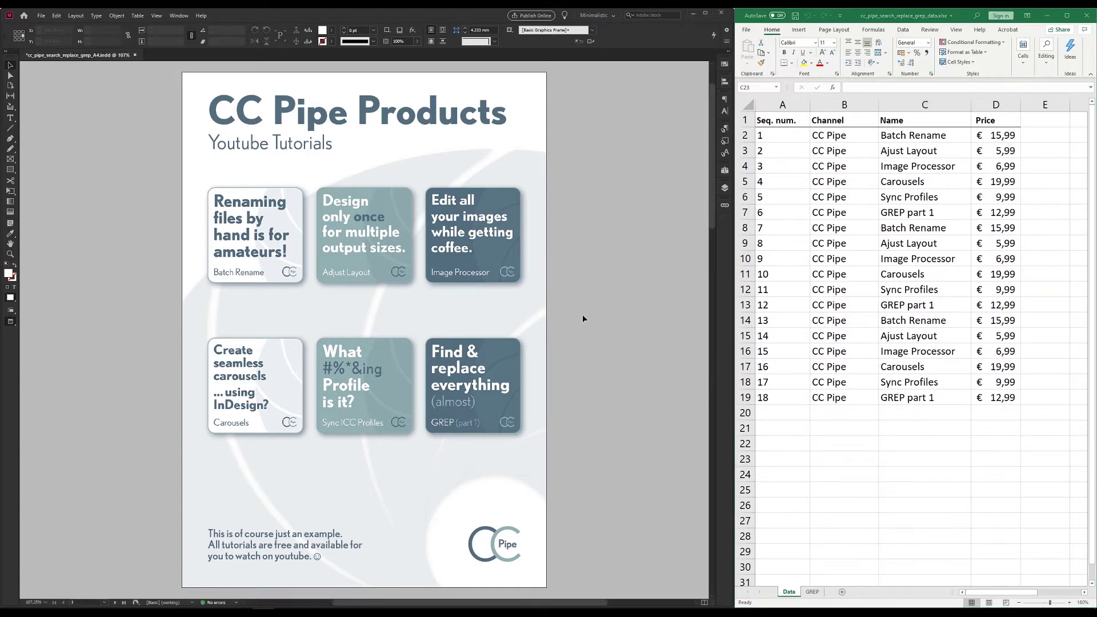
scroll(602, 271, "down", 15)
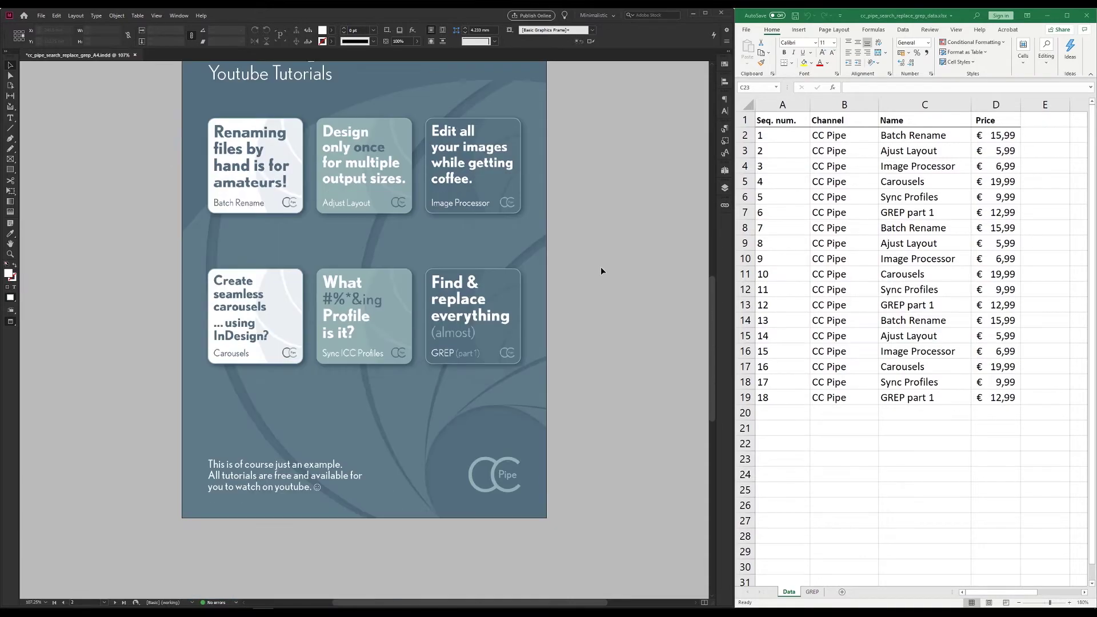
scroll(602, 266, "up", 10)
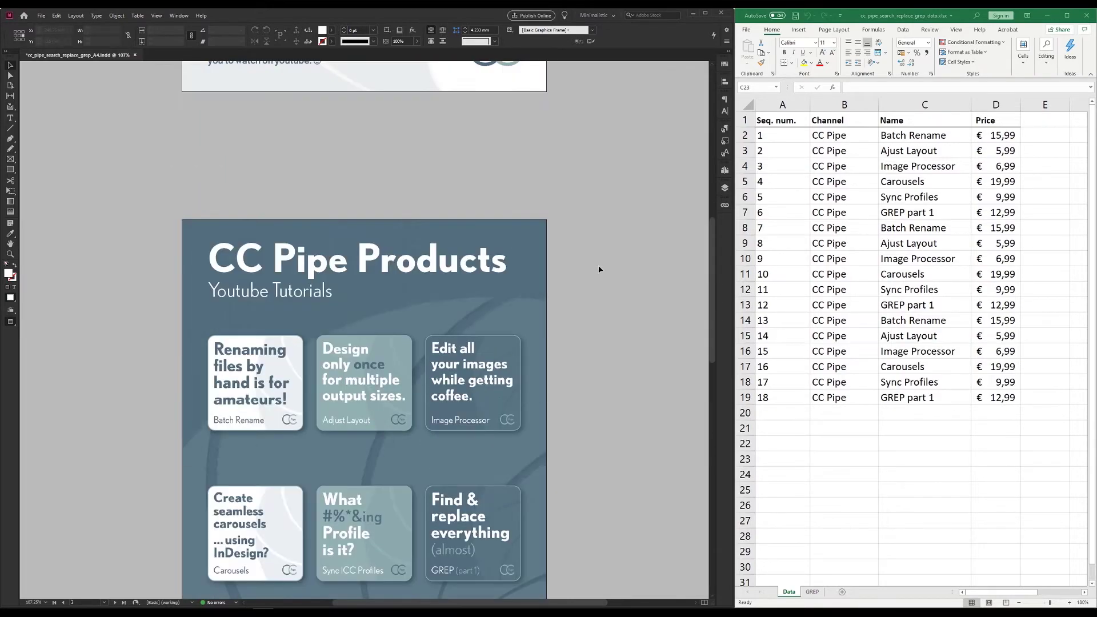
scroll(596, 265, "up", 3)
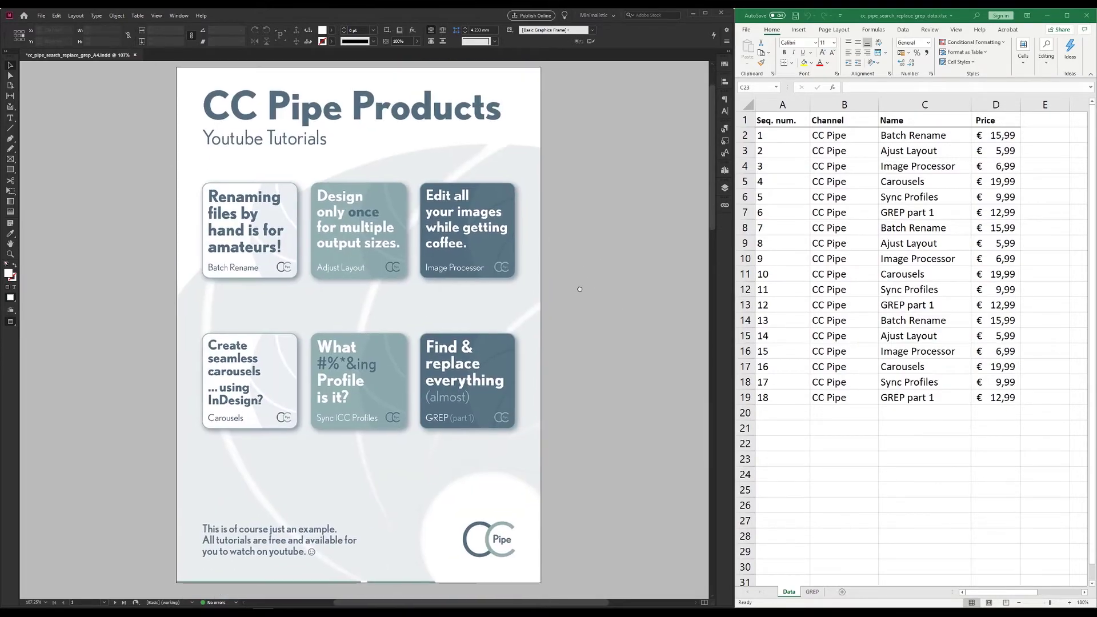
key("w")
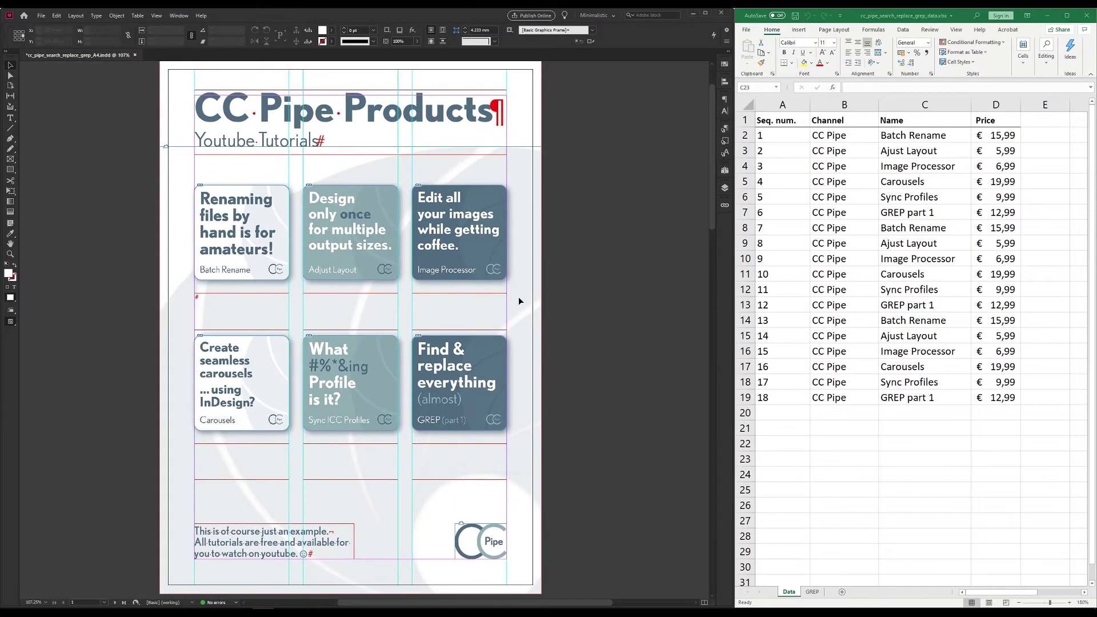
scroll(220, 304, "down", 5)
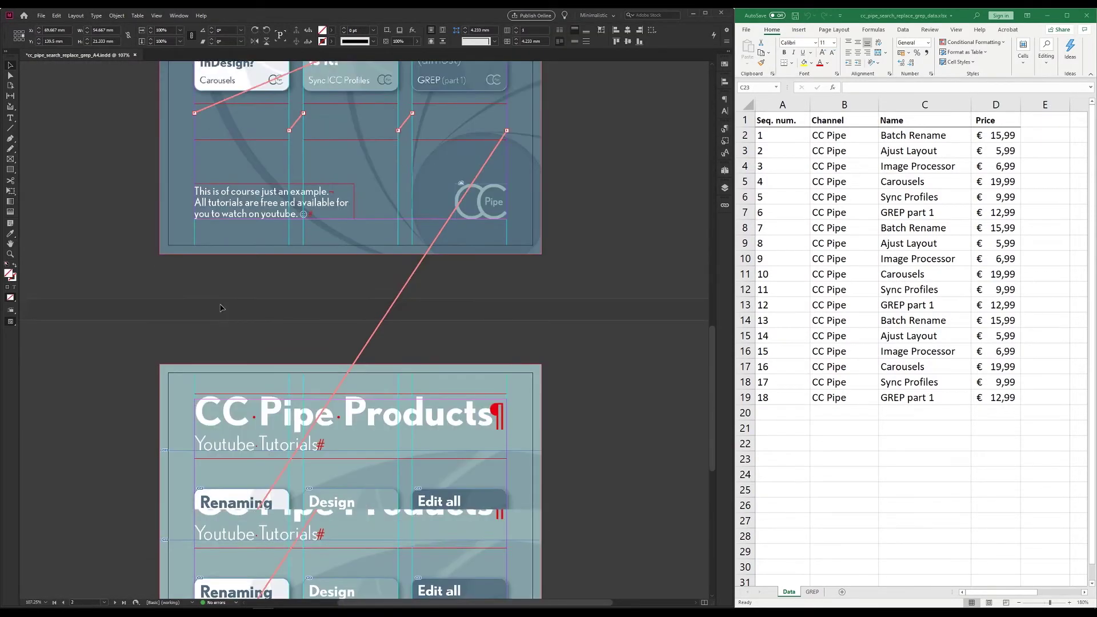
scroll(221, 306, "up", 5)
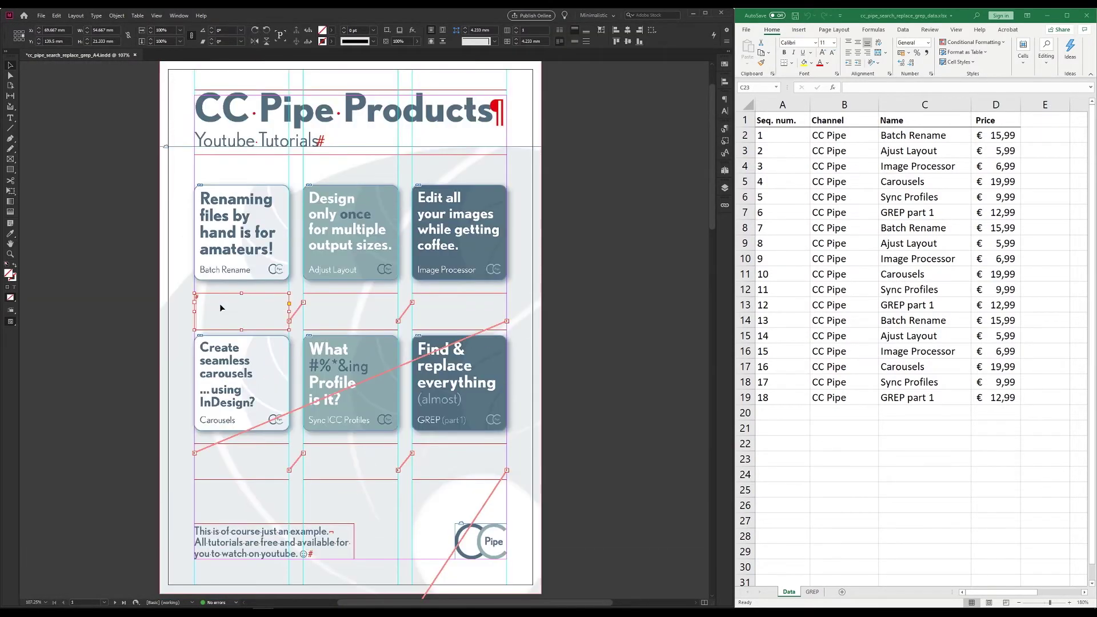
key("alt+Tab")
key("F2")
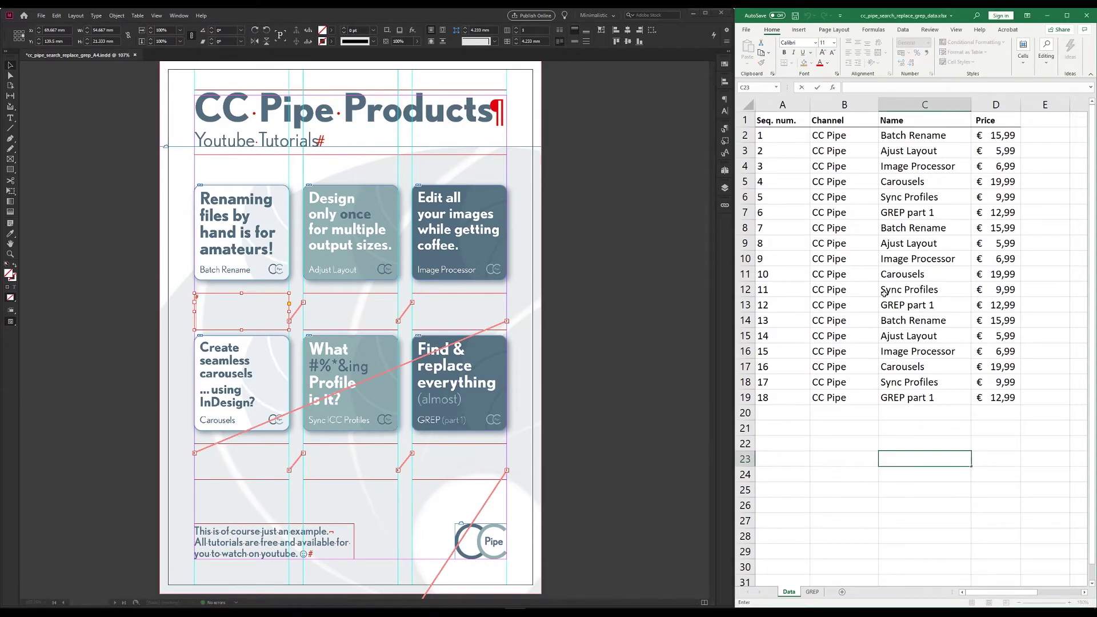
Copy the product data B2:D19 from Excel and view the GREP expressions sheet.
left_click(819, 144)
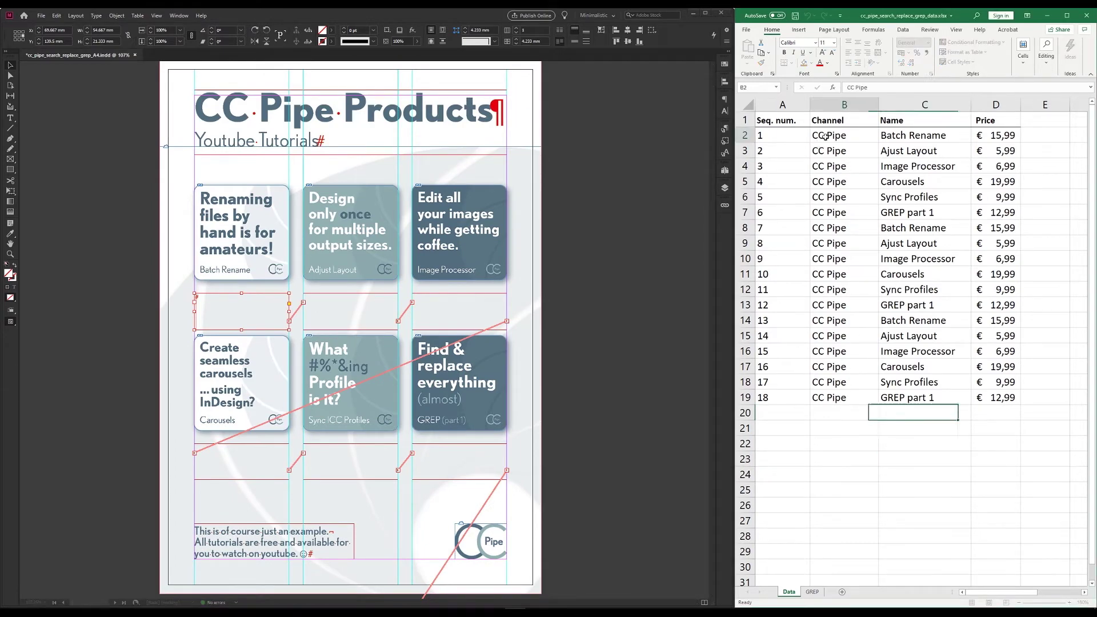
left_click(1004, 397, "shift")
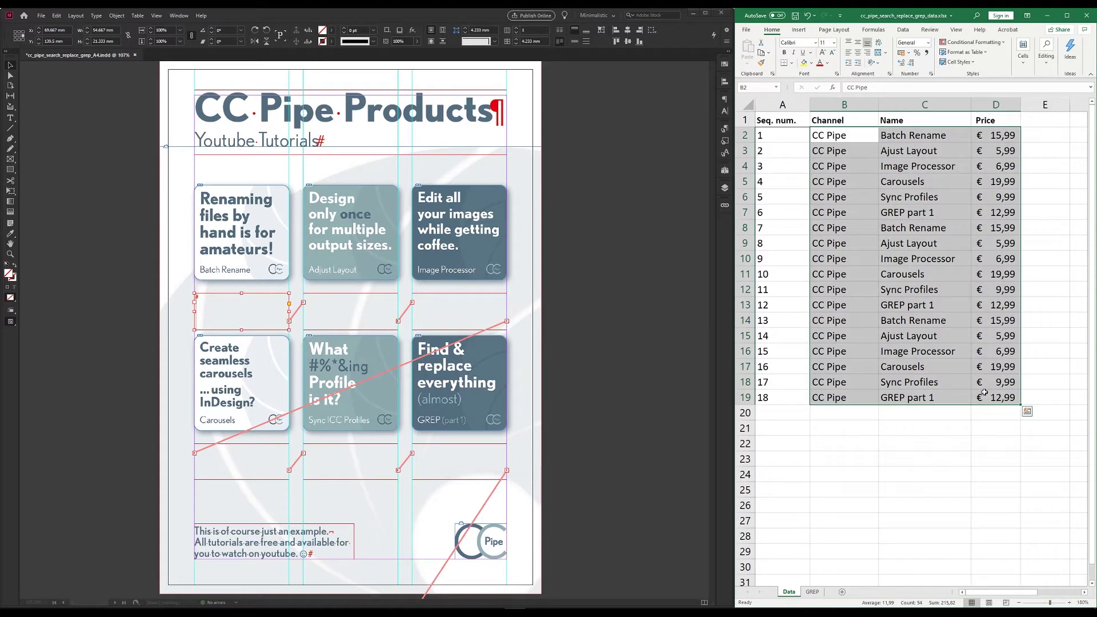
key("ctrl+c")
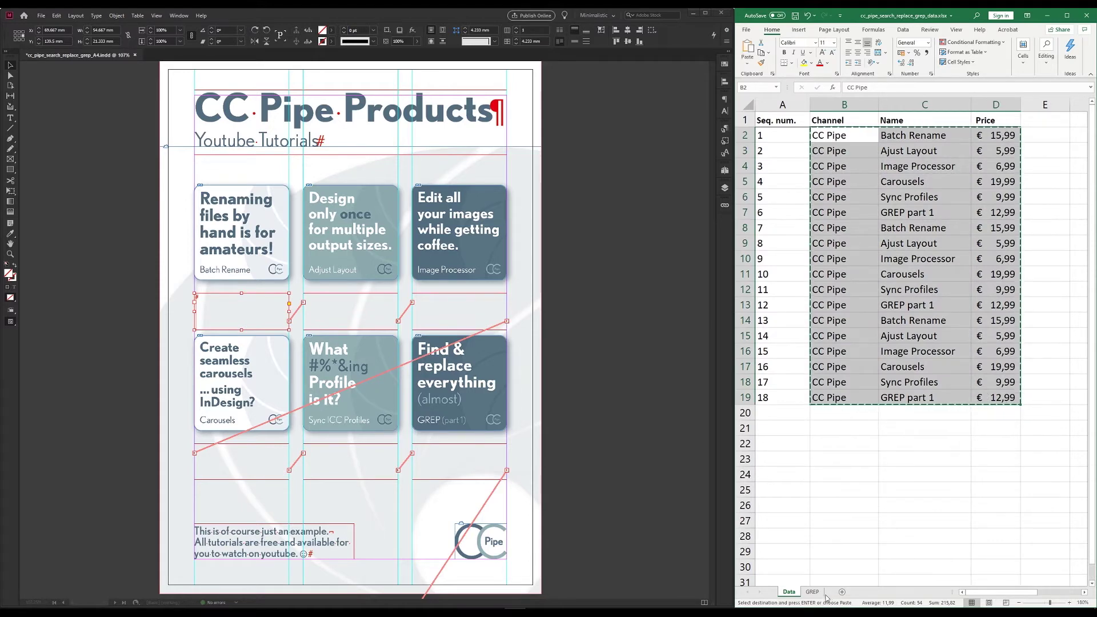
left_click(813, 593)
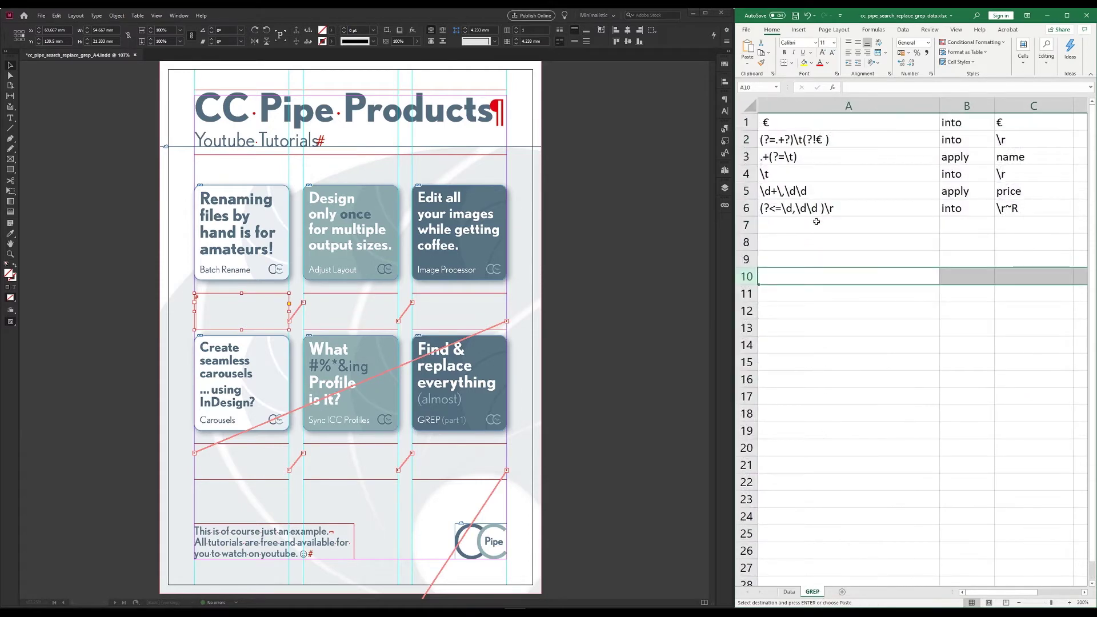
left_click(815, 246)
left_click(631, 231)
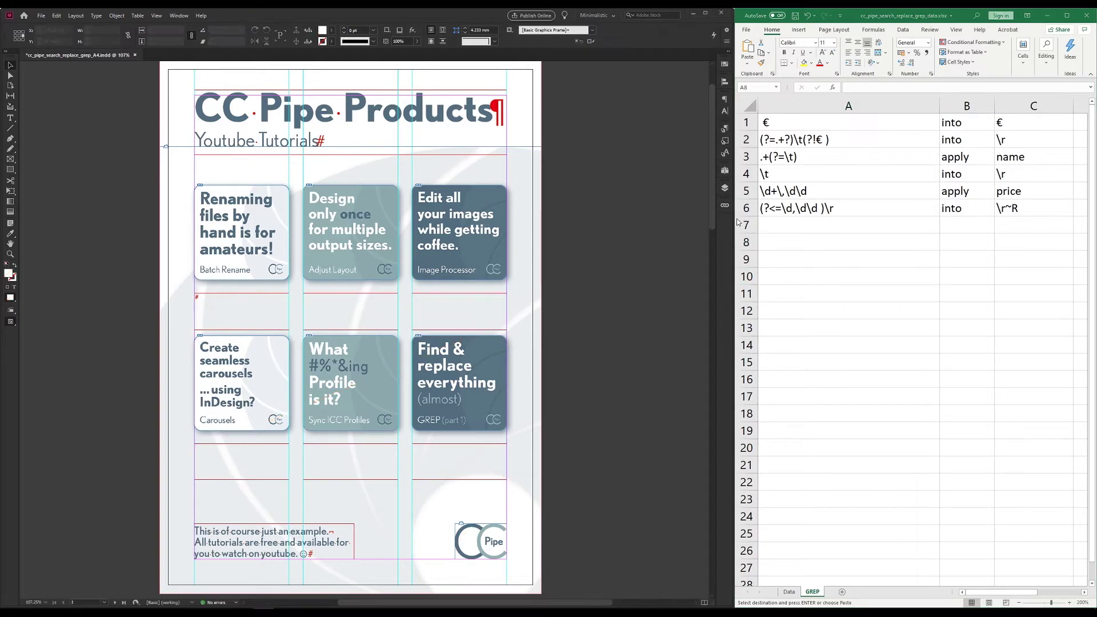
left_click_drag(734, 219, 680, 236)
Paste the names and prices into the empty linked frame and open GREP Find/Change.
left_click(640, 205)
key("w")
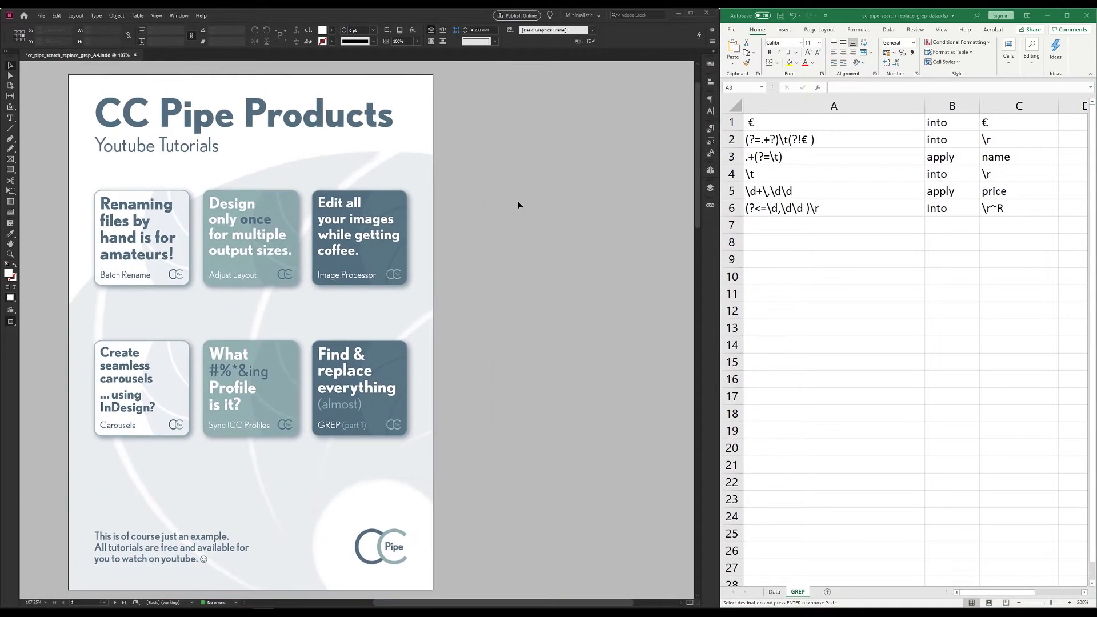
double_click(163, 319)
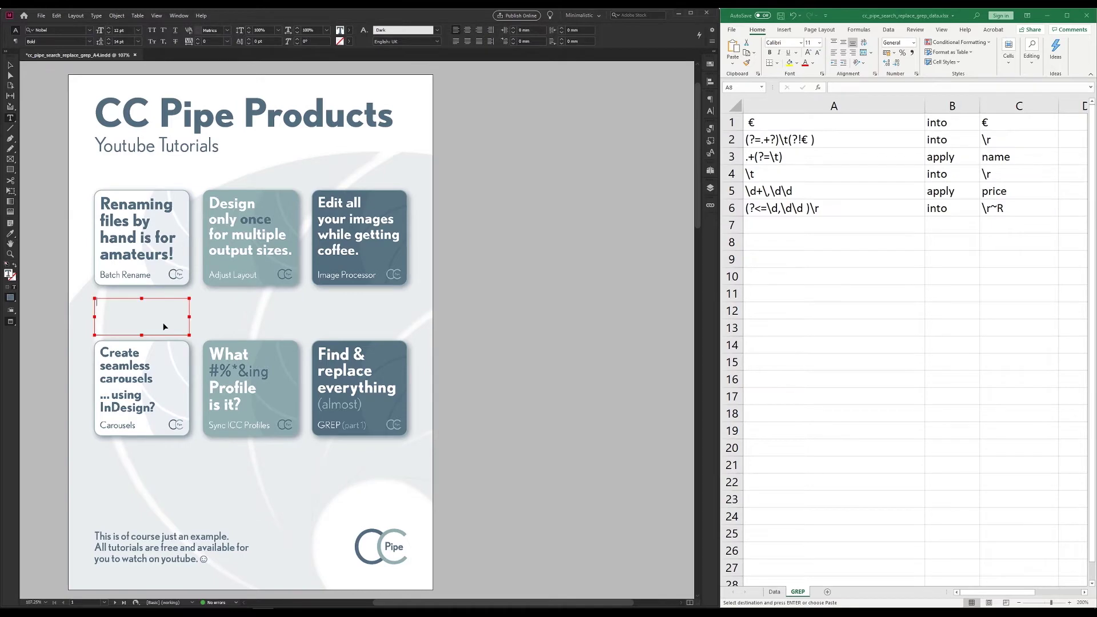
key("ctrl+v")
key("Escape")
scroll(173, 321, "up", 5)
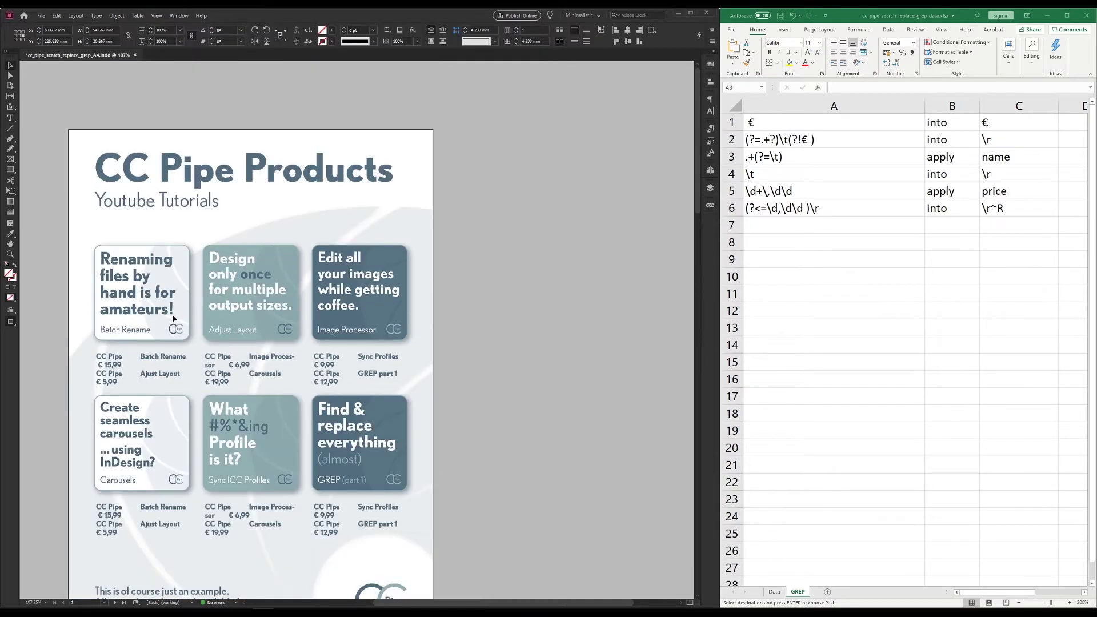
scroll(172, 314, "down", 3)
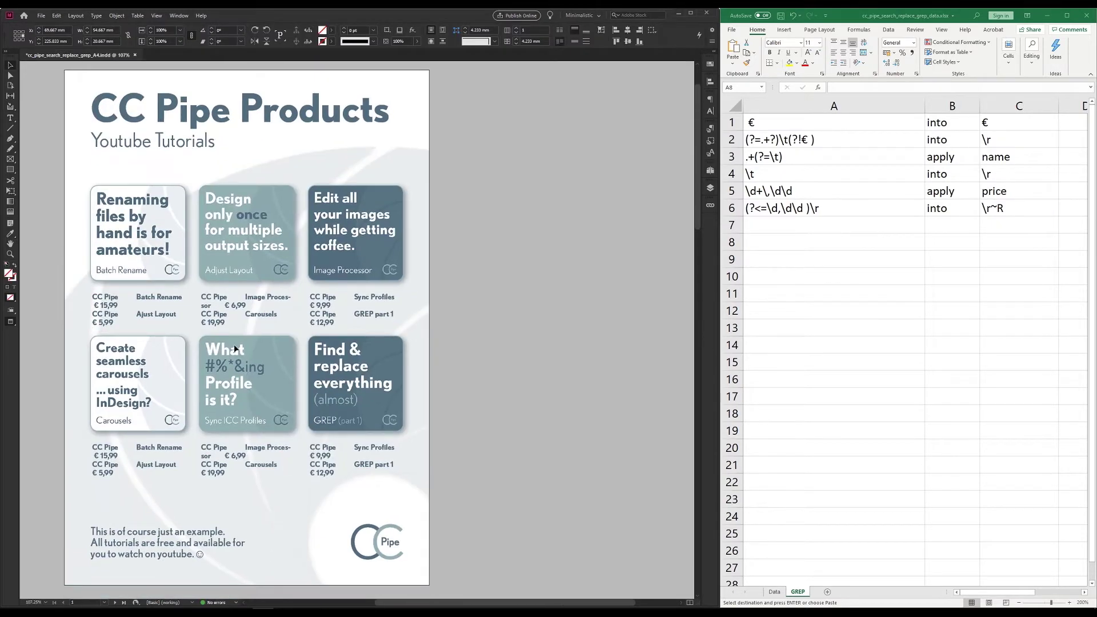
key("ctrl+f")
left_click_drag(559, 156, 540, 141)
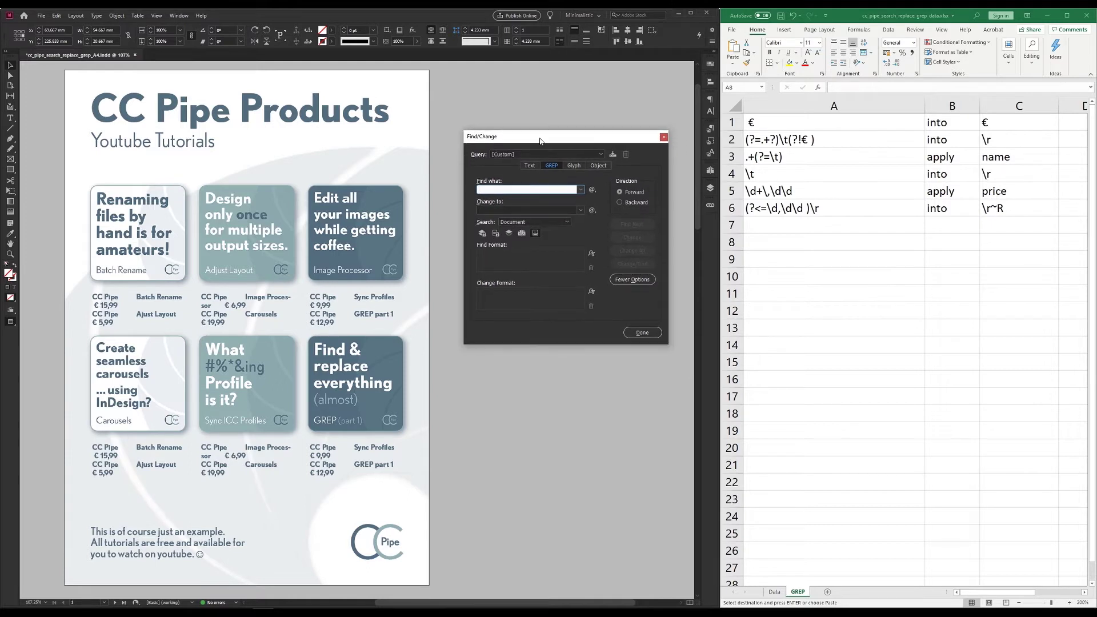
Run a GREP Change All on the euro sign, making 18 replacements in the prices.
left_click(213, 178)
left_click(106, 319)
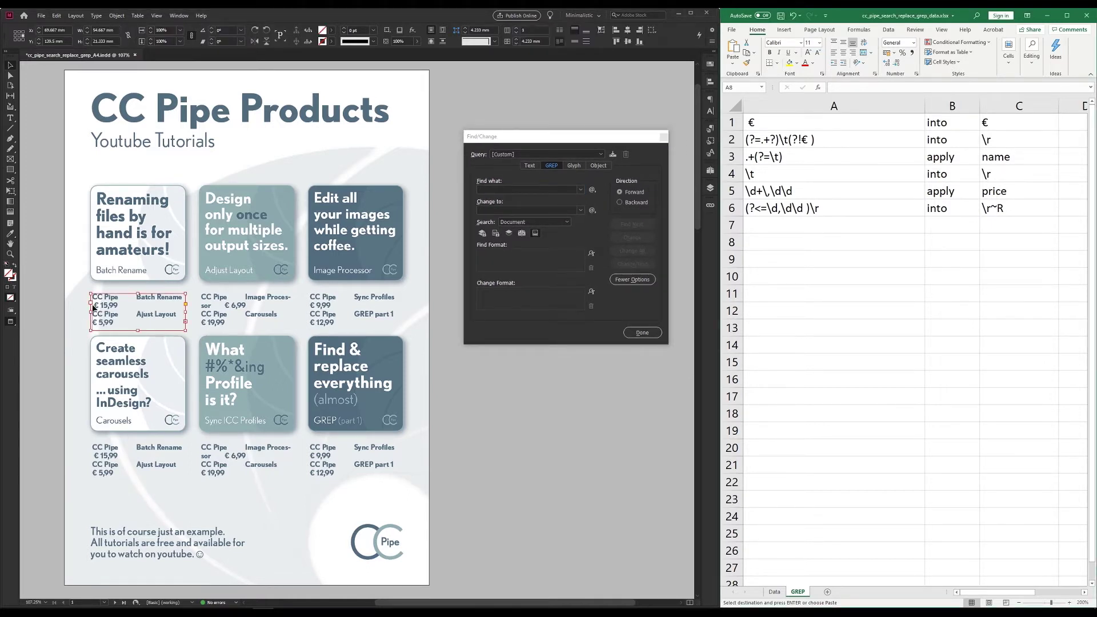
key("w")
left_click(527, 189)
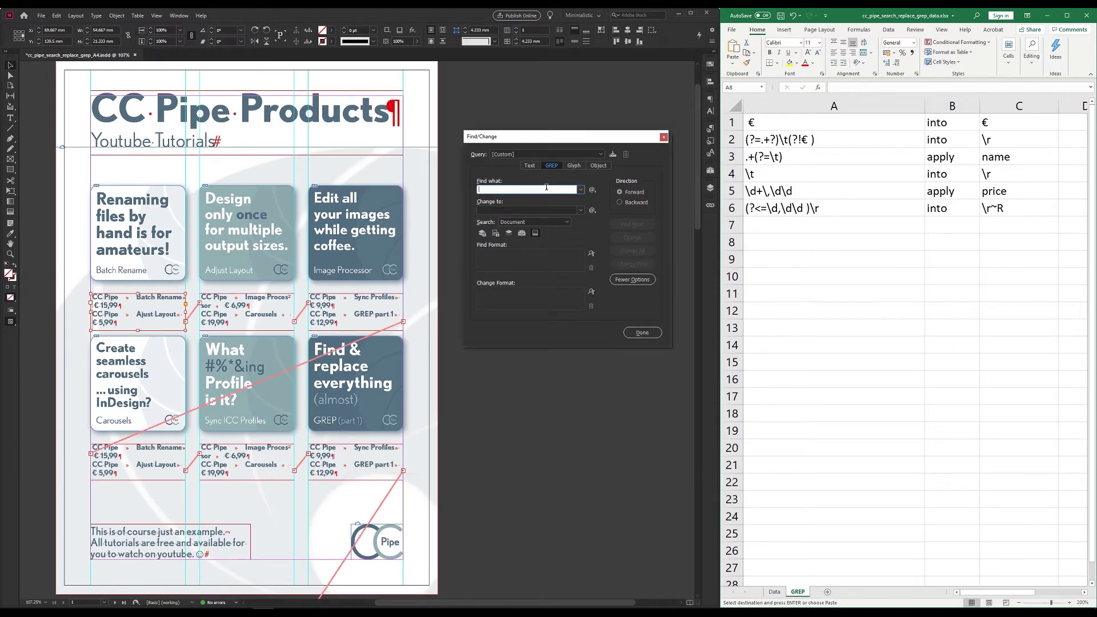
key("ctrl+v")
key("Tab")
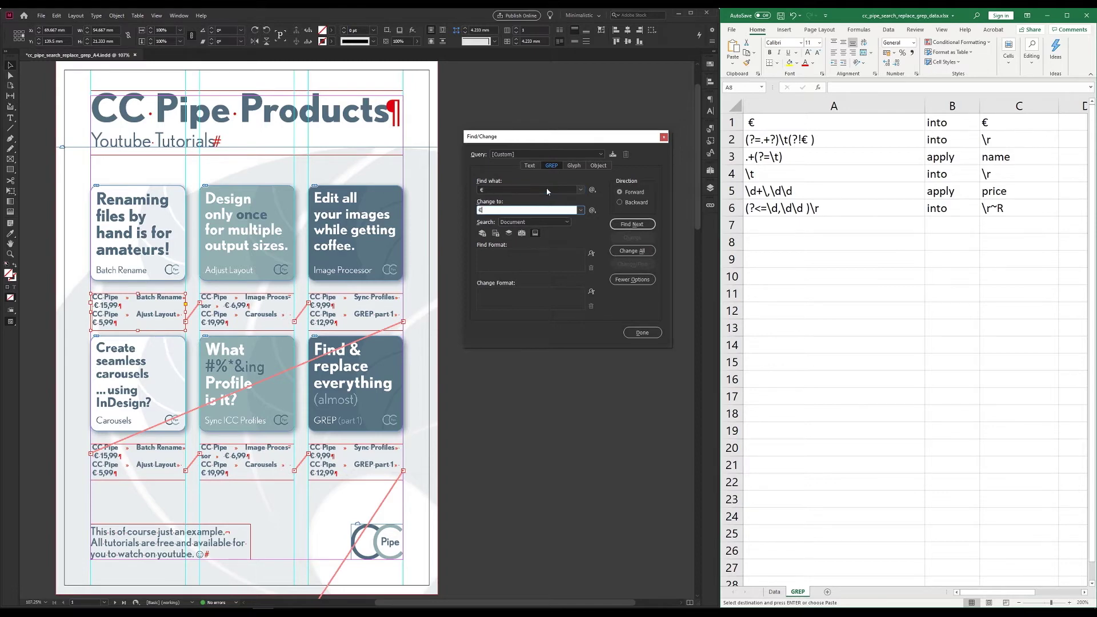
left_click(637, 254)
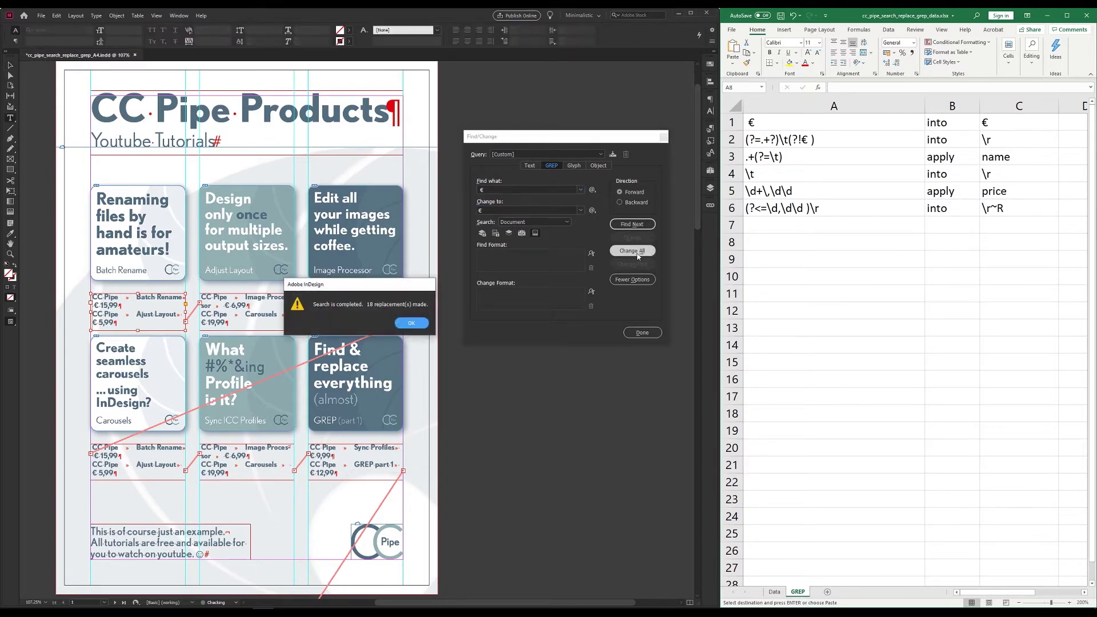
key("Return")
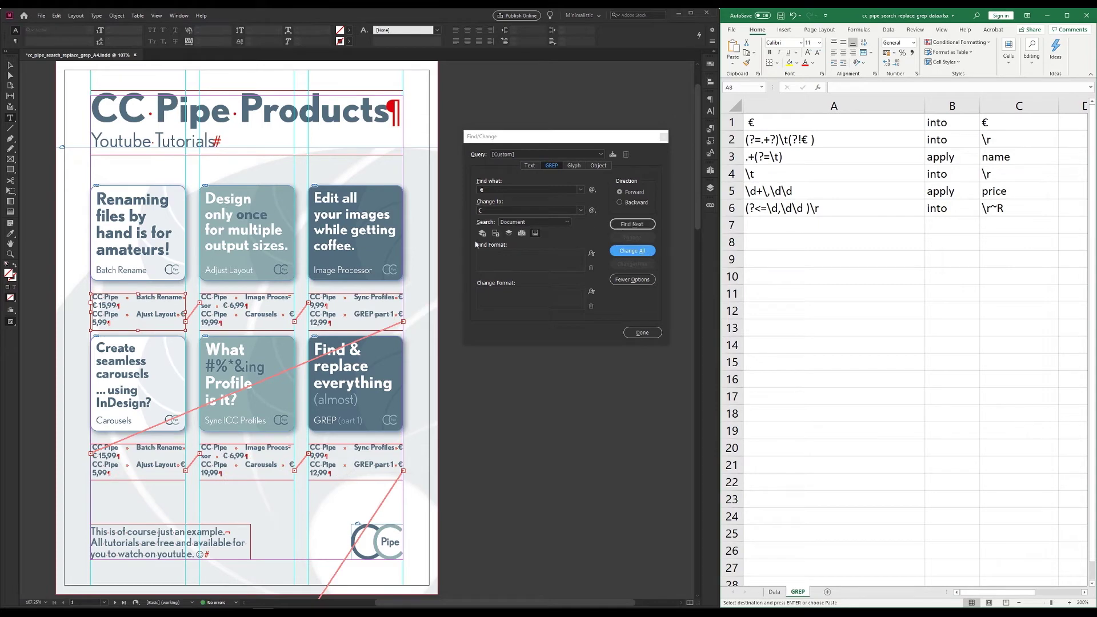
Inspect the €15,99 price text and its tab in the first card's frame.
left_click(120, 303)
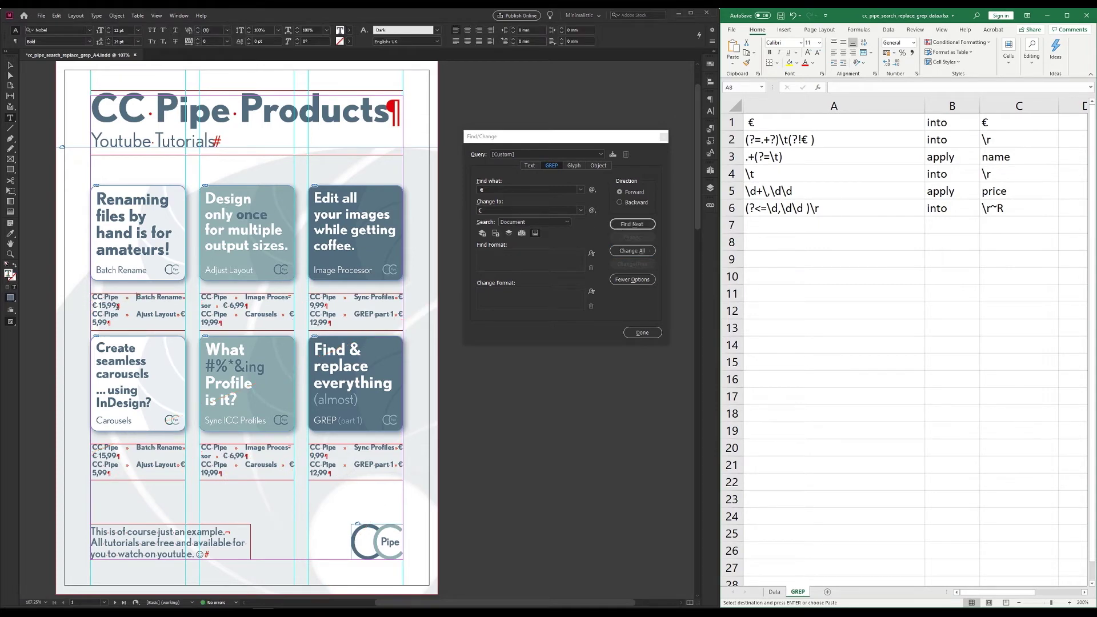
left_click(111, 305)
left_click_drag(118, 298, 137, 298)
left_click(126, 299)
left_click(126, 298)
key("Escape")
Clear the euro from both Find what and Change to fields and recheck the price frame.
left_click(509, 189)
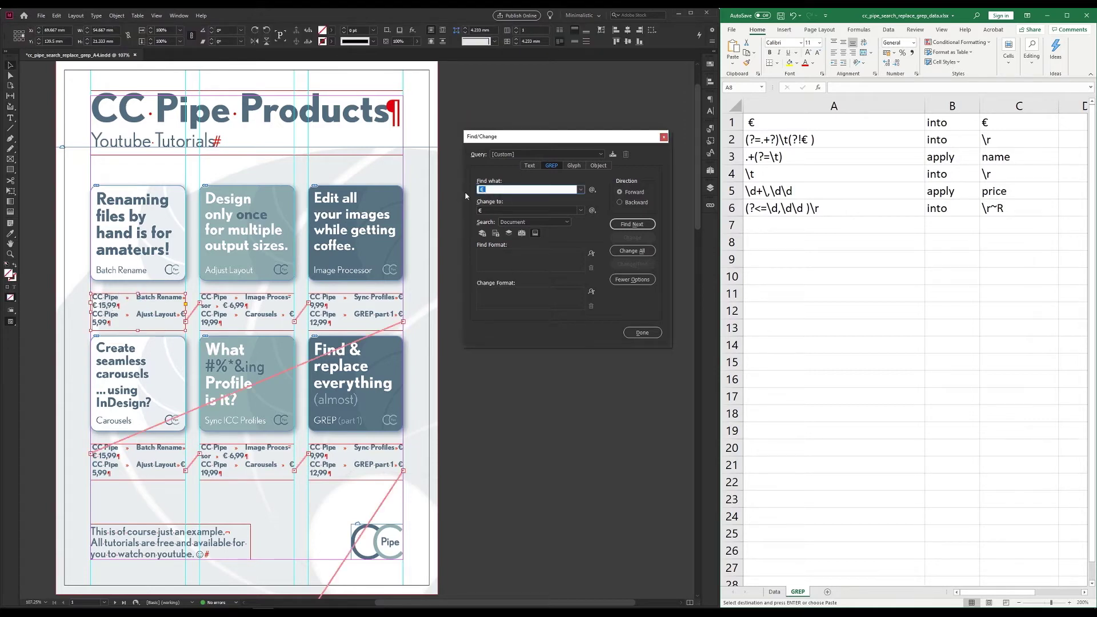
key("BackSpace")
key("Tab")
key("BackSpace")
left_click(541, 189)
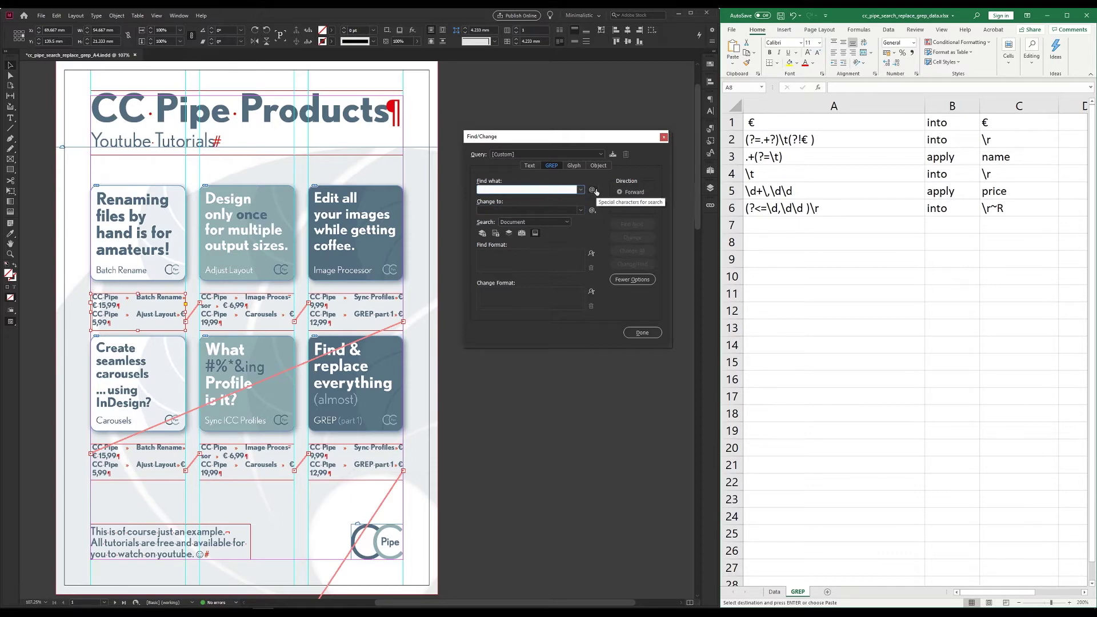
left_click(132, 301)
left_click(530, 190)
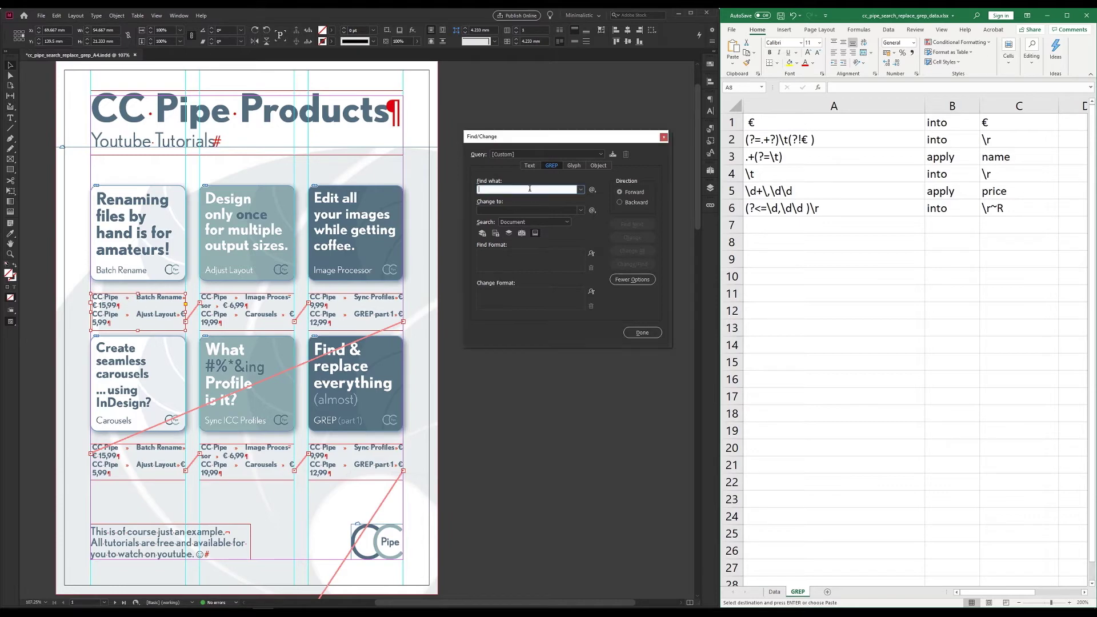
left_click(183, 302)
double_click(183, 301)
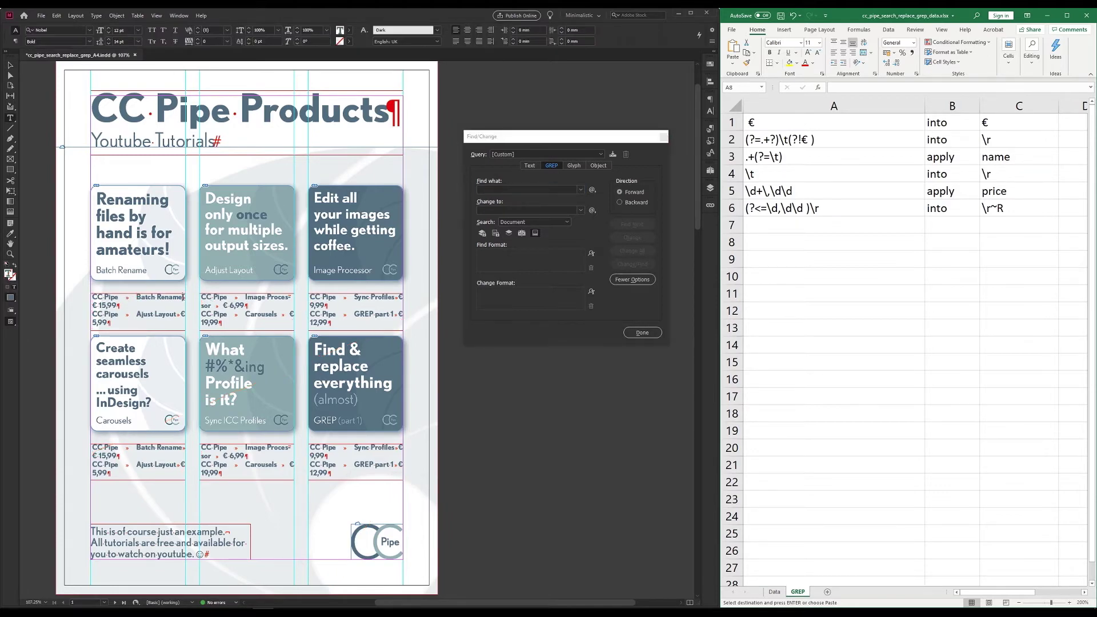
key("Escape")
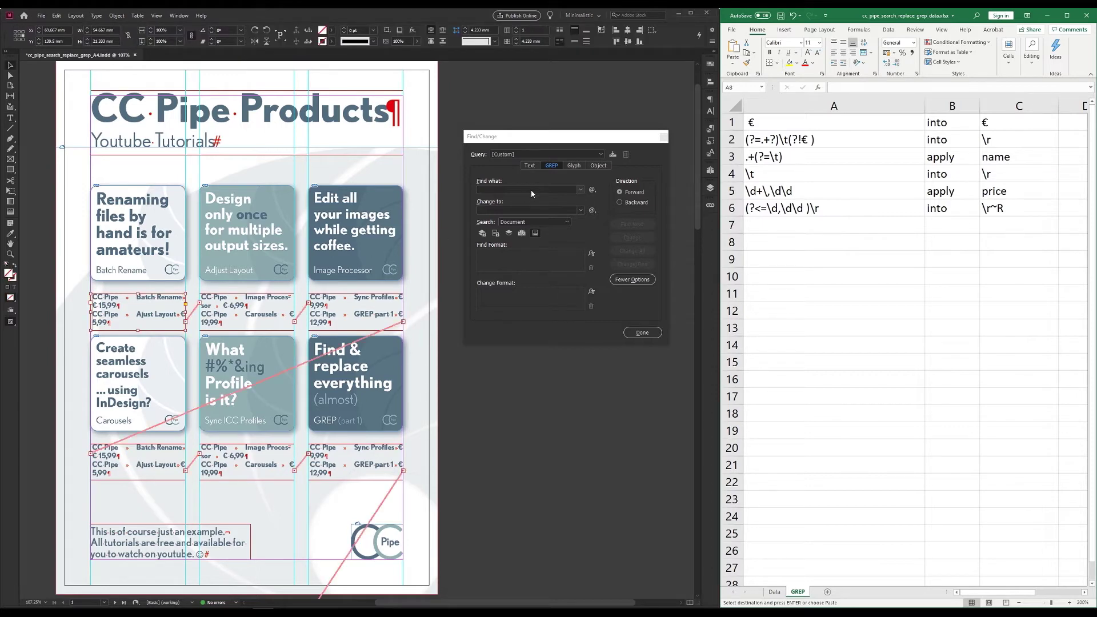
left_click(530, 189)
Start the search pattern with a positive lookahead containing .+.
left_click(592, 191)
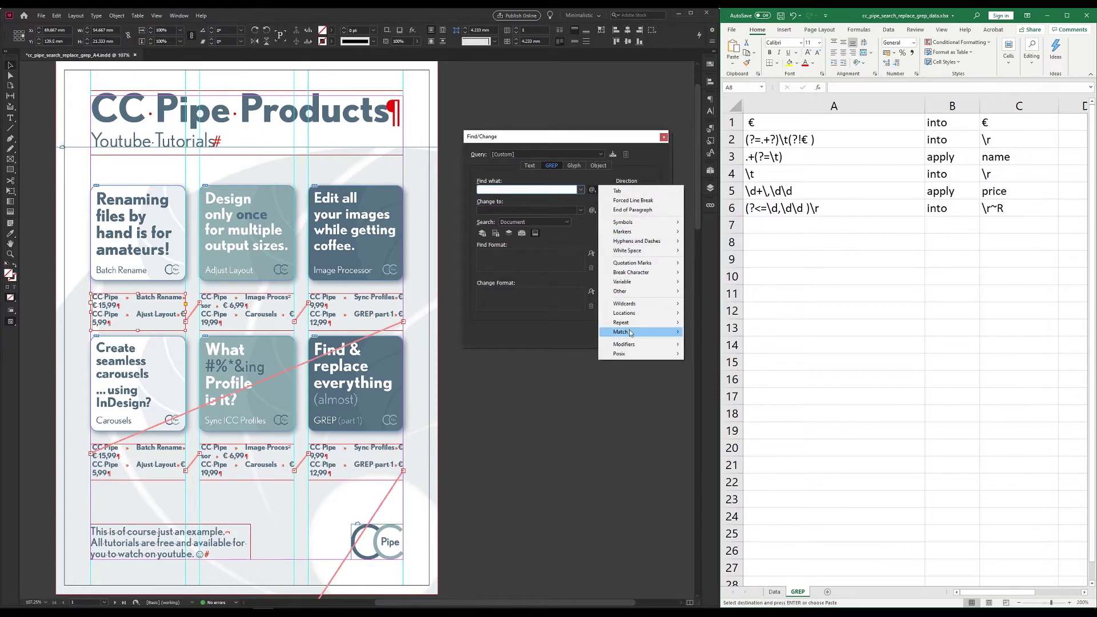
mouse_move(631, 333)
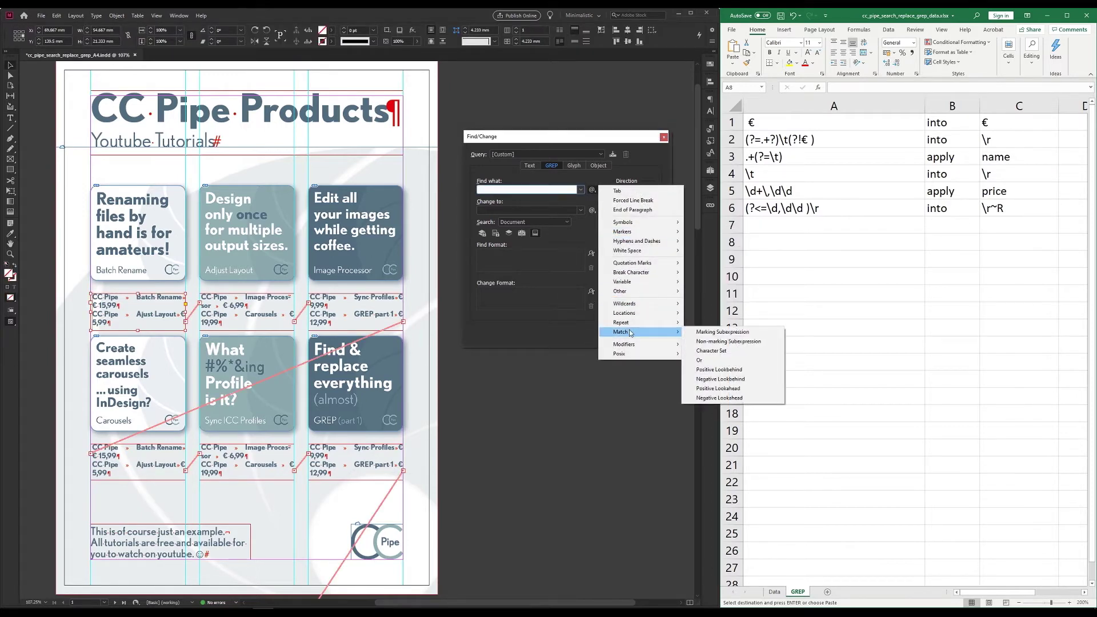
left_click(734, 391)
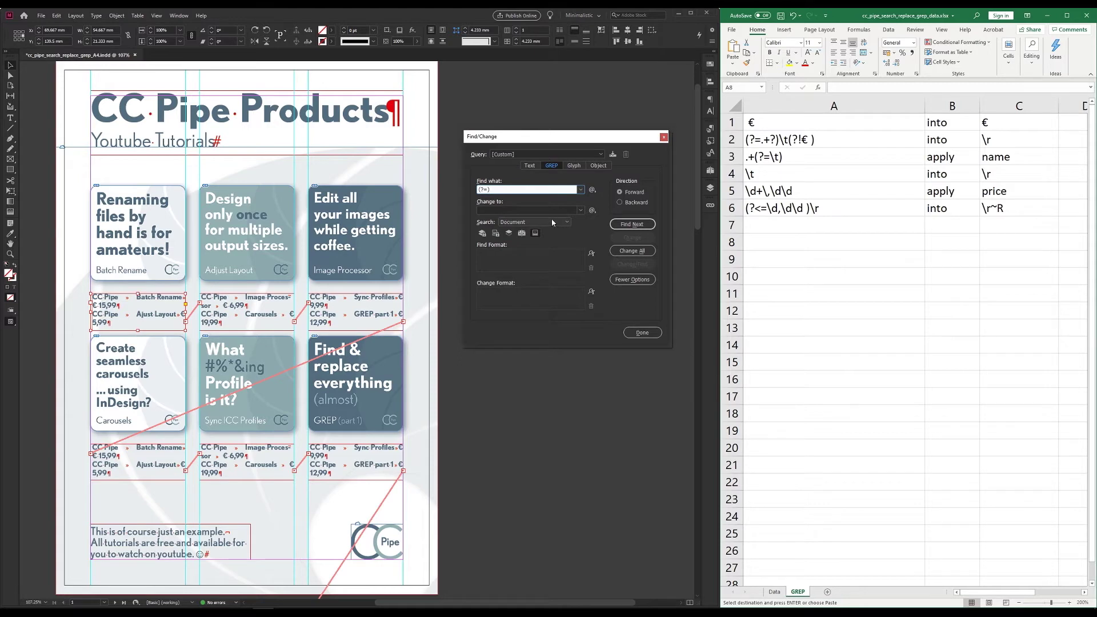
key("Left")
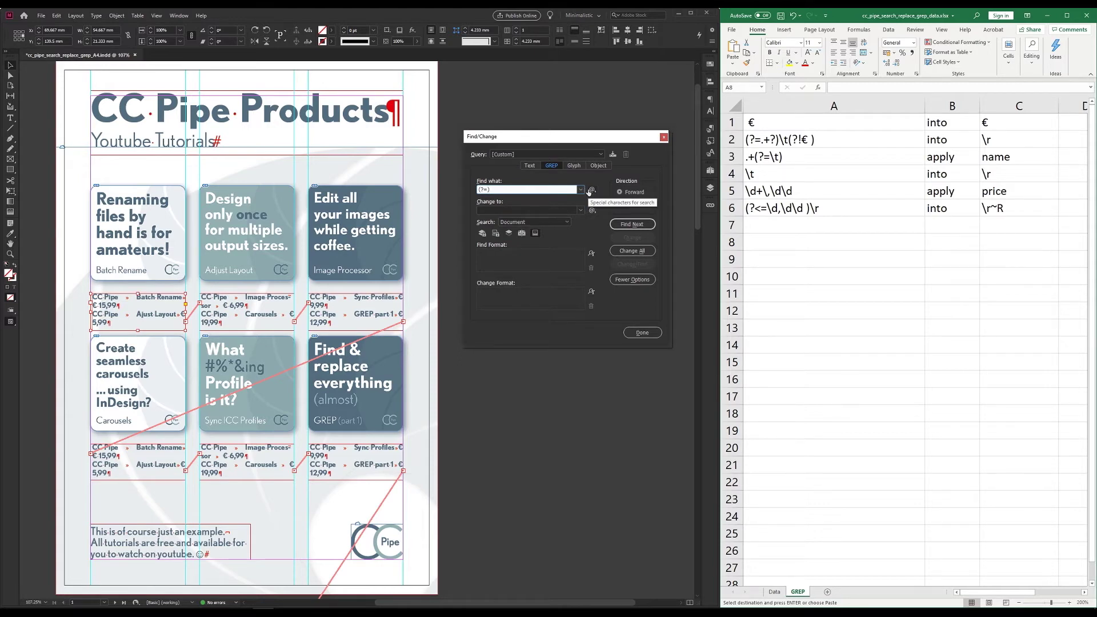
type(".")
type("+")
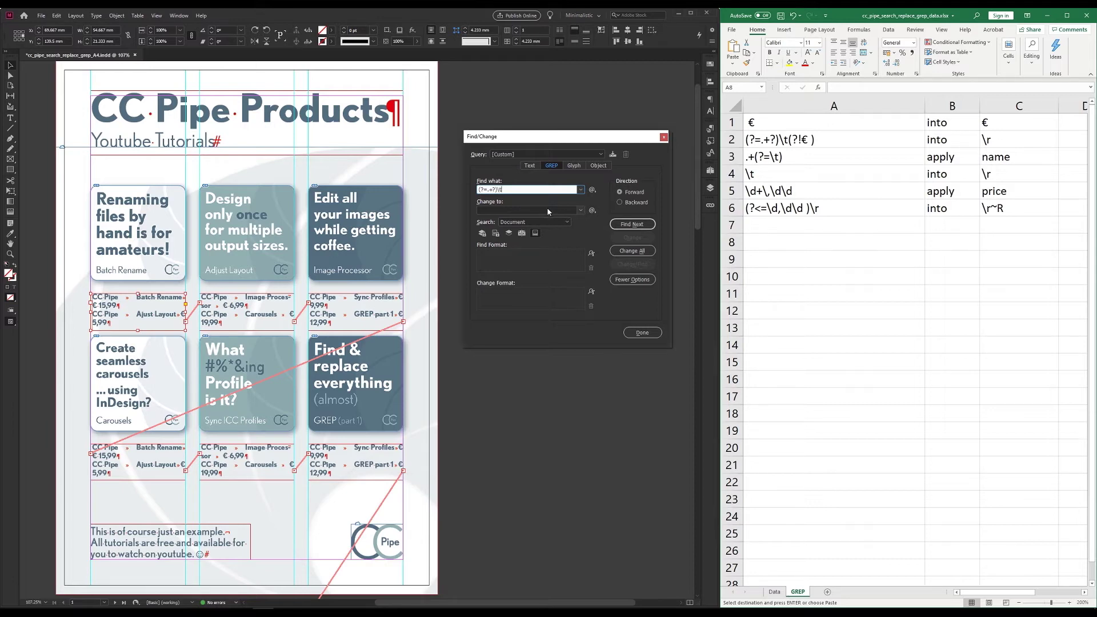
Check the CC Pipe Batch Rename line in the first price frame.
double_click(183, 298)
triple_click(183, 297)
left_click(183, 297)
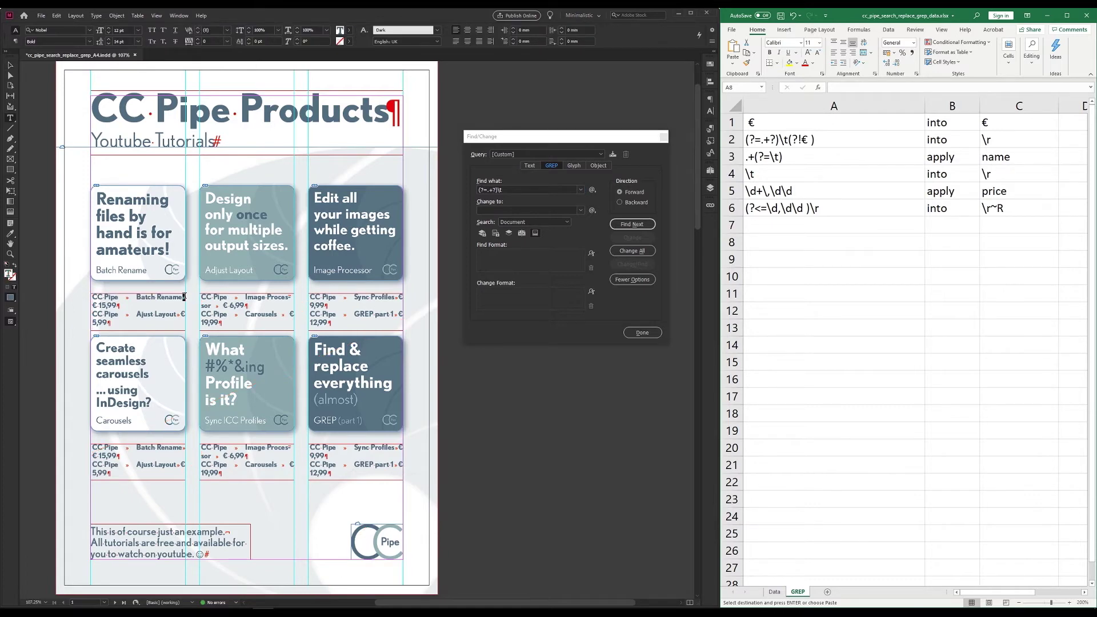
key("Escape")
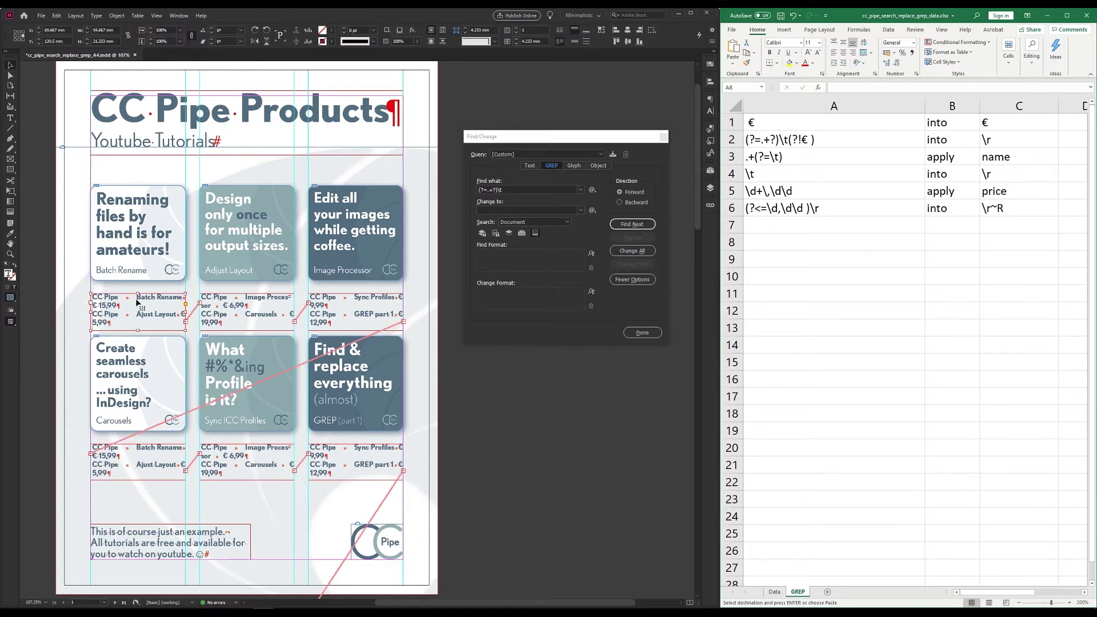
Find (?=.+?)\t(?!€), change to \r, and run Change All.
left_click(592, 190)
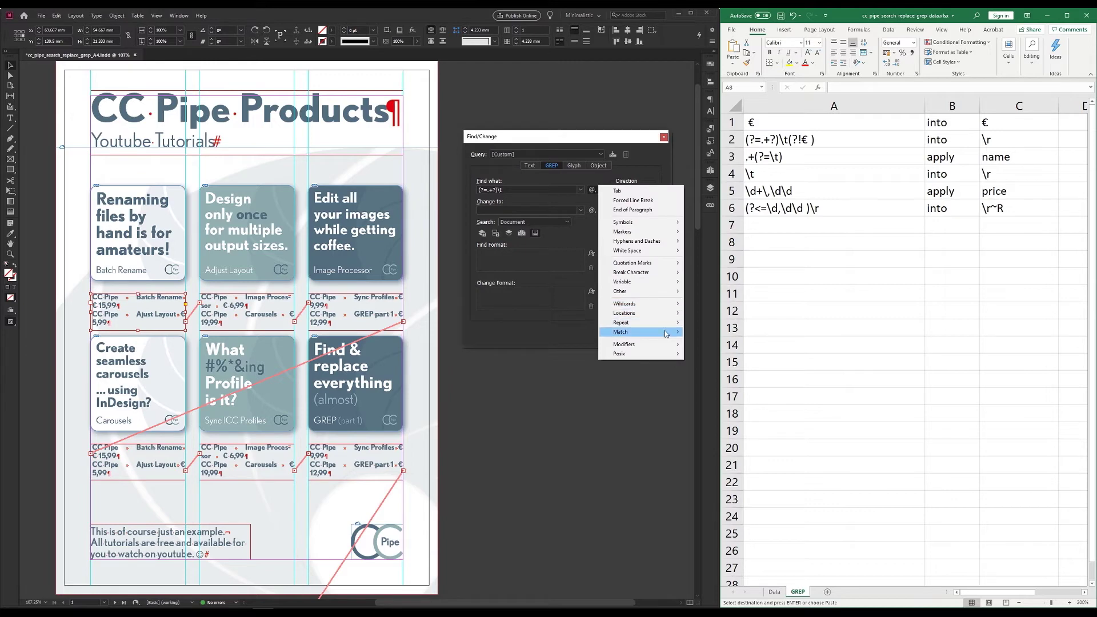
left_click(734, 398)
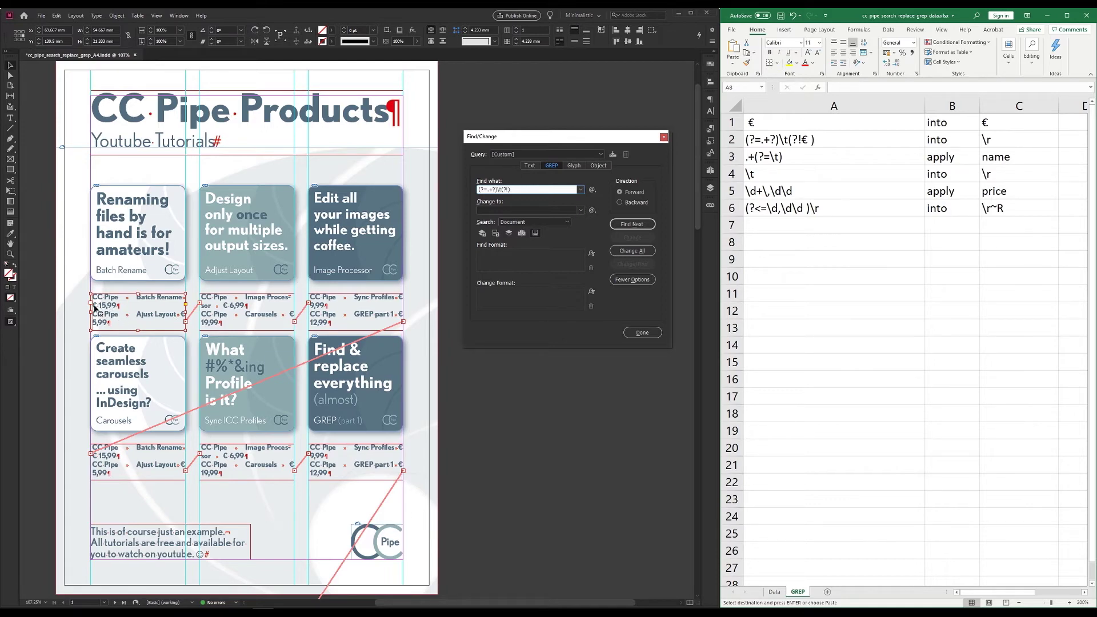
type("€")
left_click(544, 210)
type("\\")
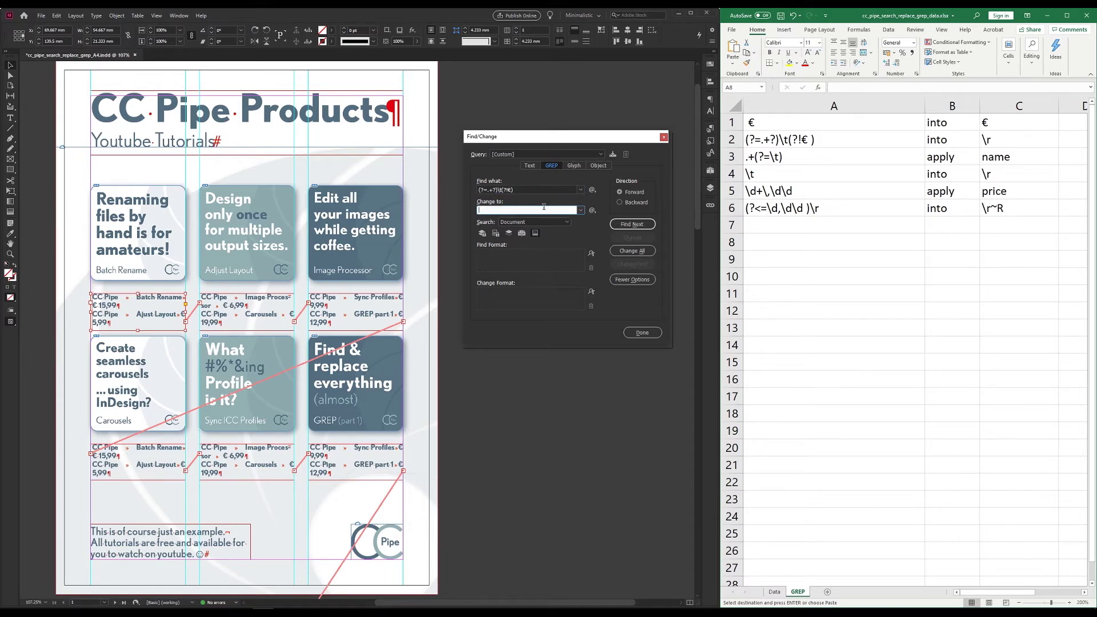
type("r")
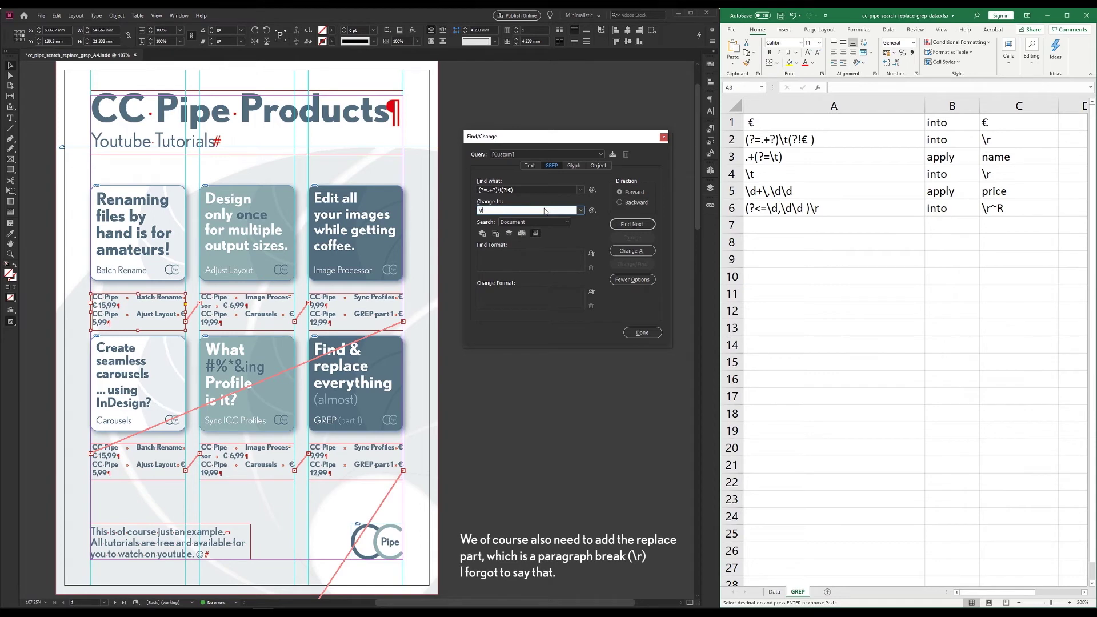
left_click(501, 189)
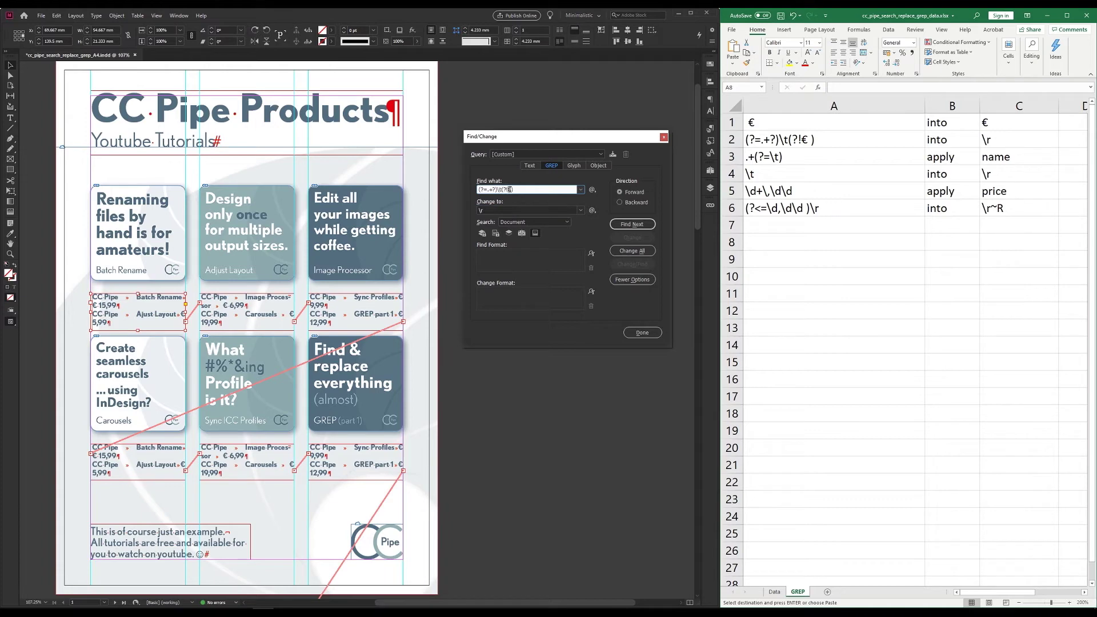
type(")")
left_click(517, 209)
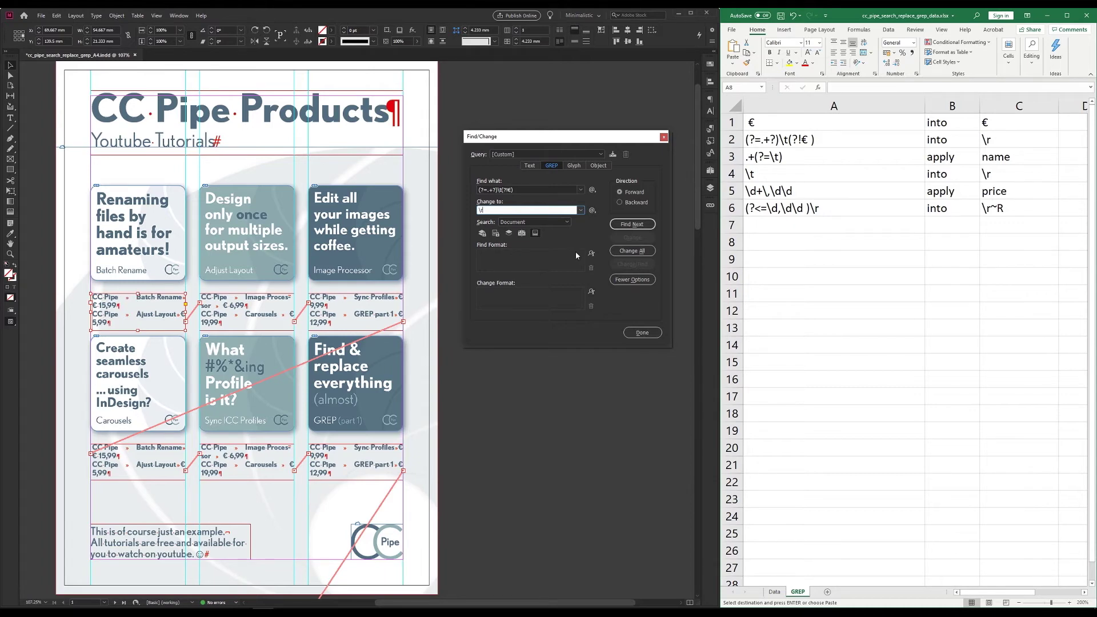
left_click(632, 251)
left_click(418, 329)
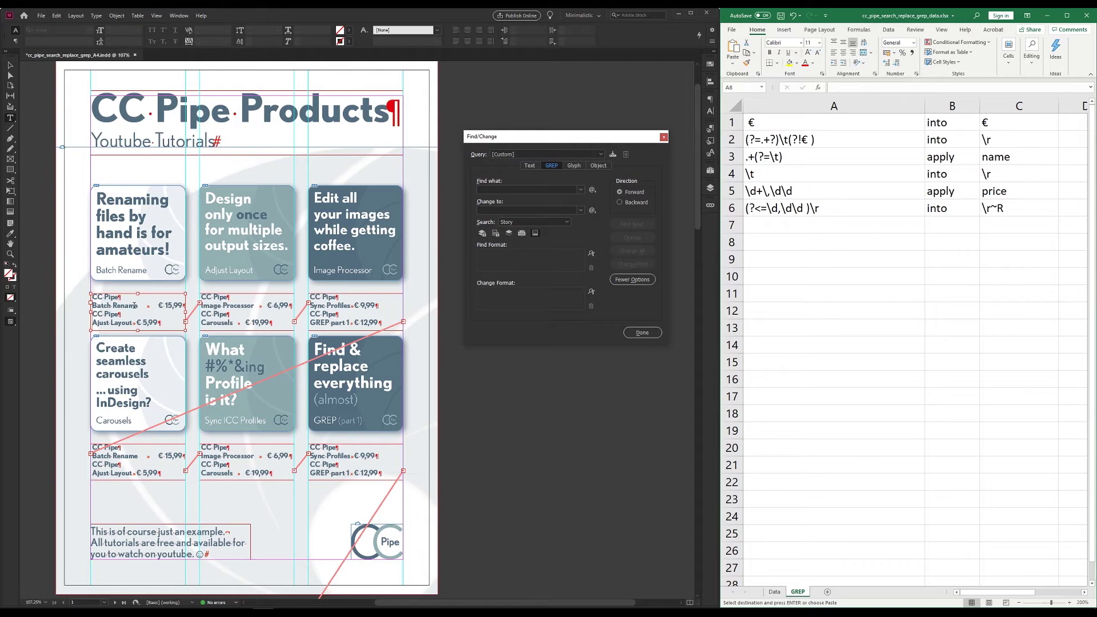
Check the split text, then enter the GREP pattern .+(?=\t) to match product names.
double_click(155, 305)
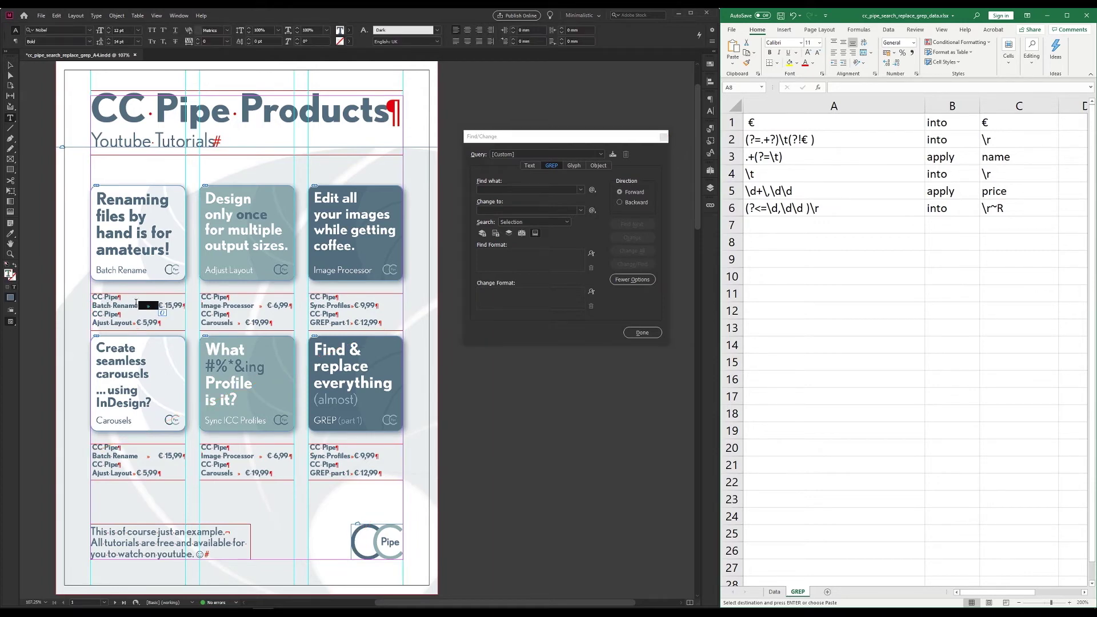
left_click(131, 306)
key("Escape")
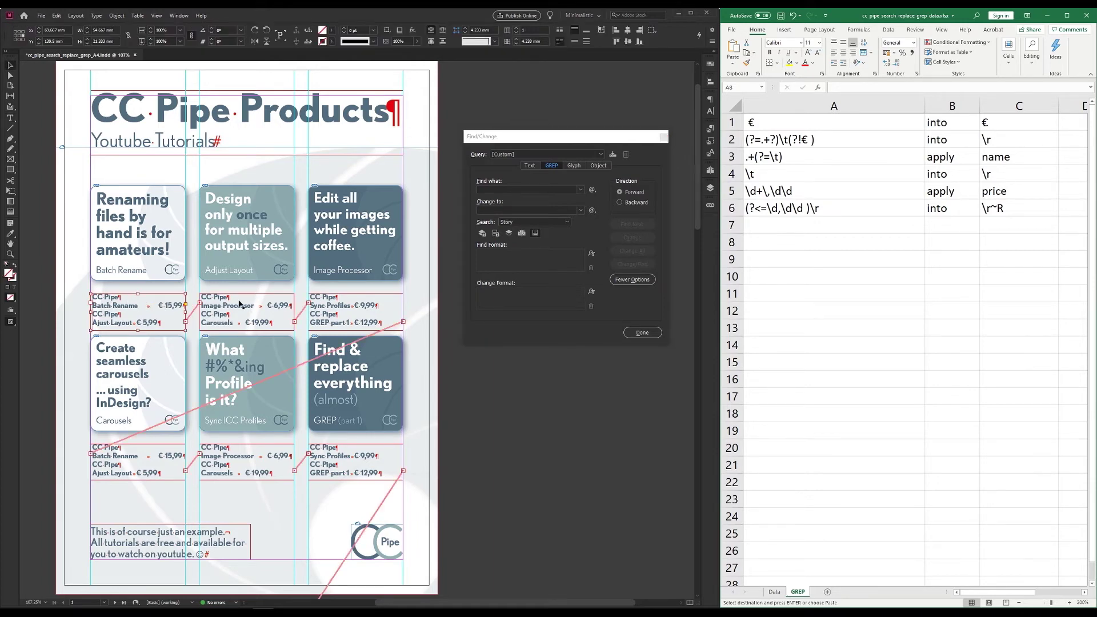
left_click(507, 189)
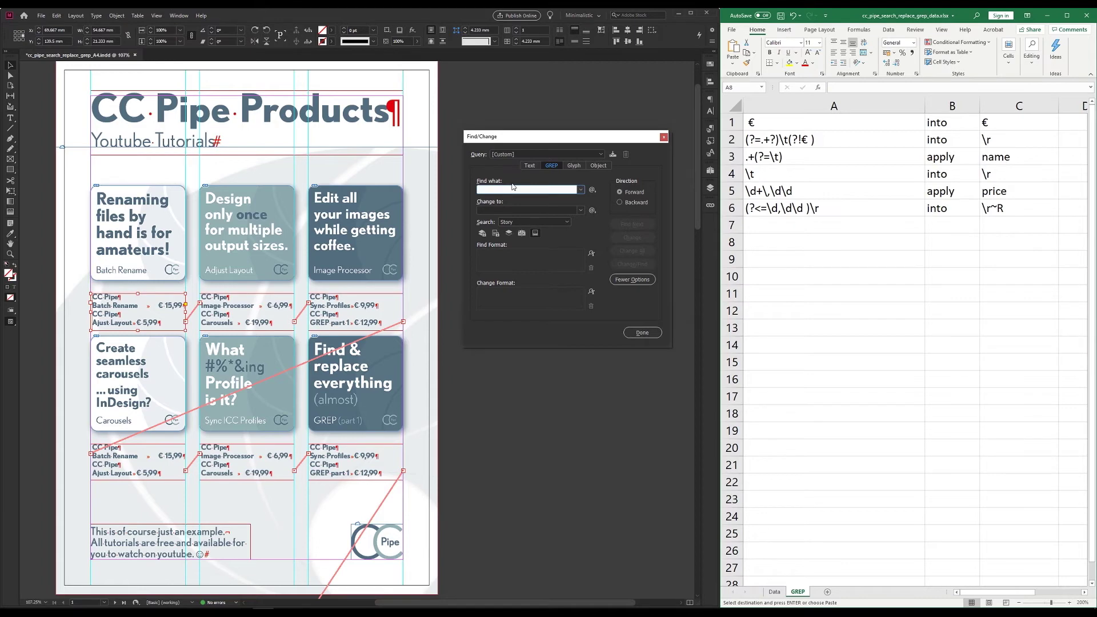
type(".")
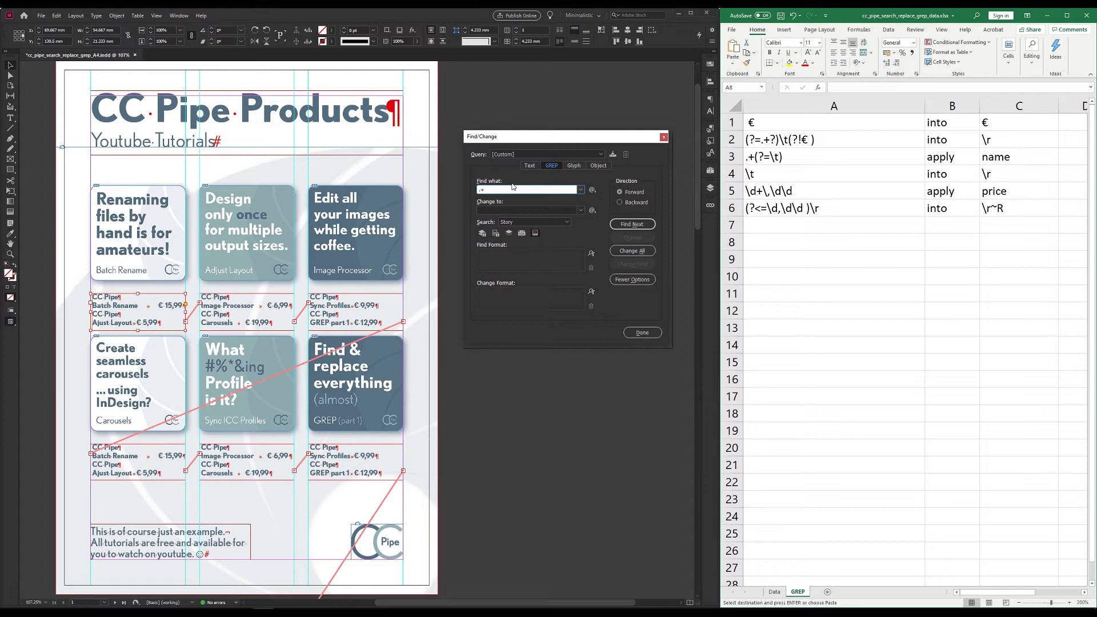
type("+")
left_click(592, 190)
mouse_move(646, 332)
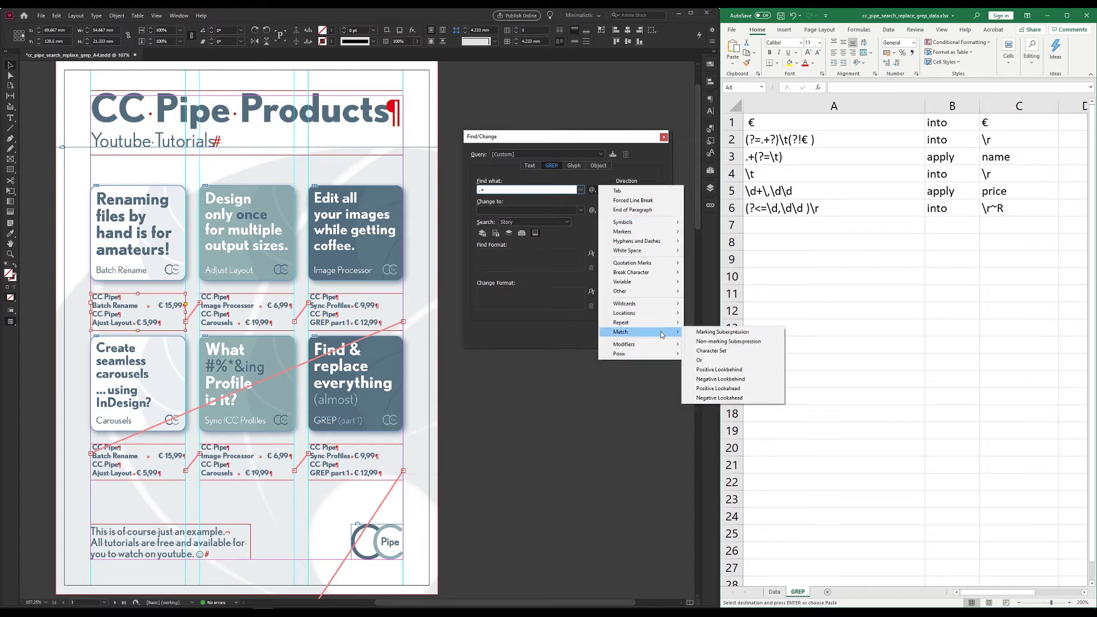
left_click(737, 391)
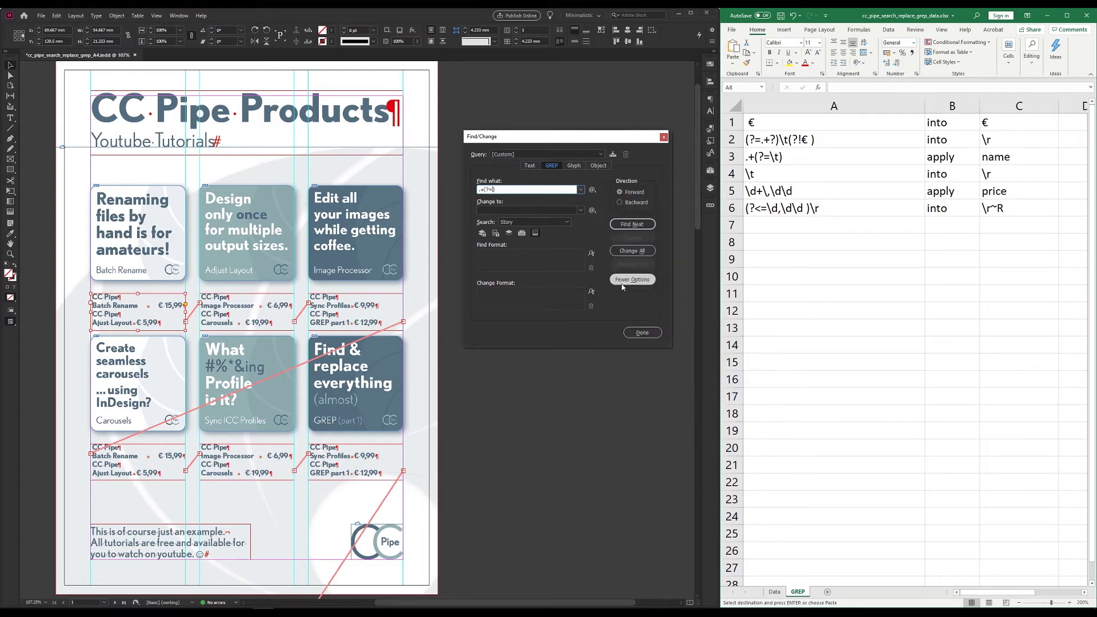
type("\\t")
Set Change Format to the Name paragraph style, Change All (18 replacements), then clear the fields.
left_click(570, 292)
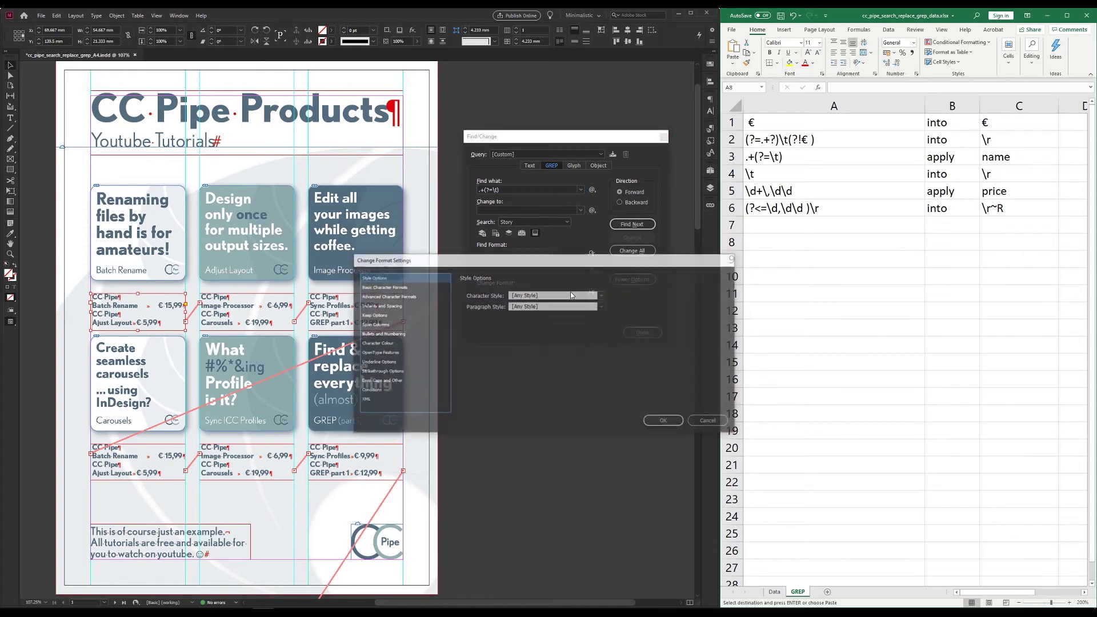
left_click(566, 307)
left_click(535, 407)
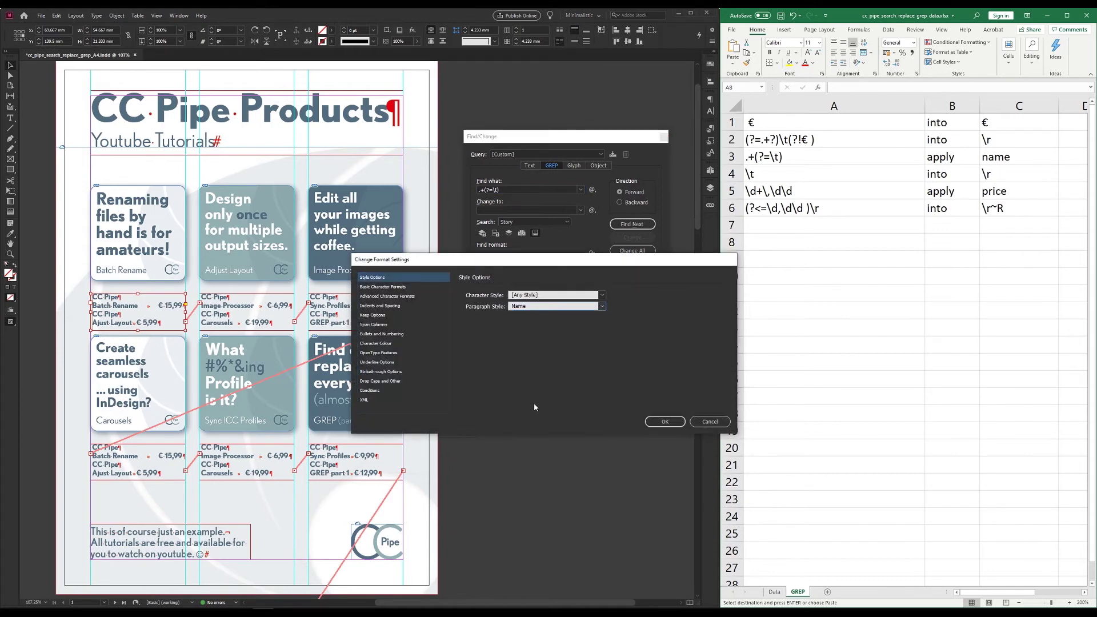
left_click(664, 422)
left_click(635, 251)
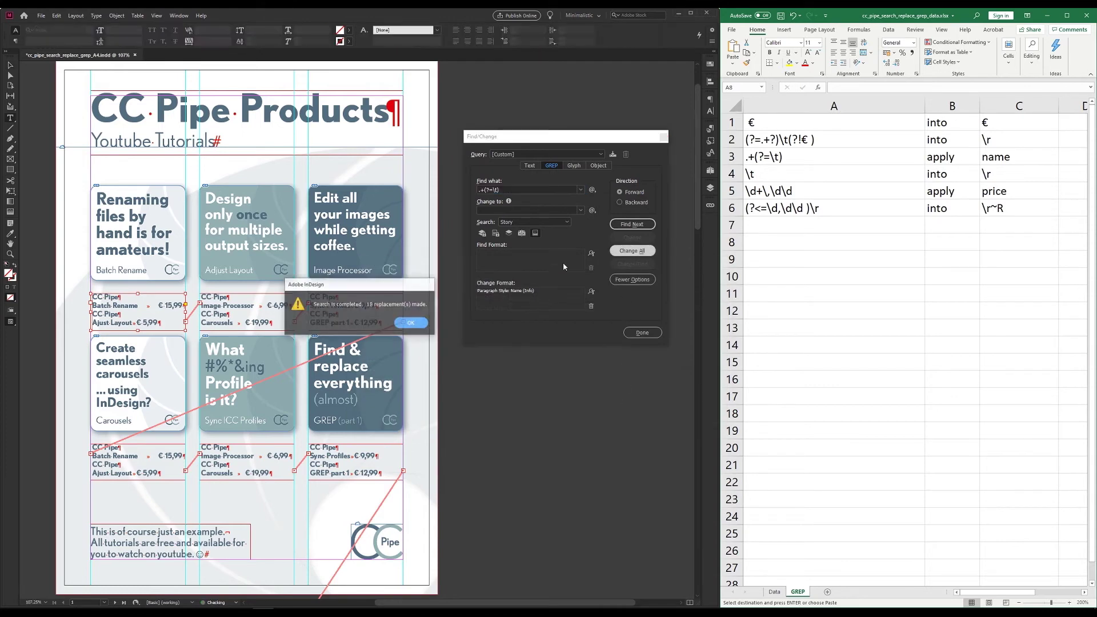
left_click(417, 323)
left_click(500, 154)
left_click(500, 165)
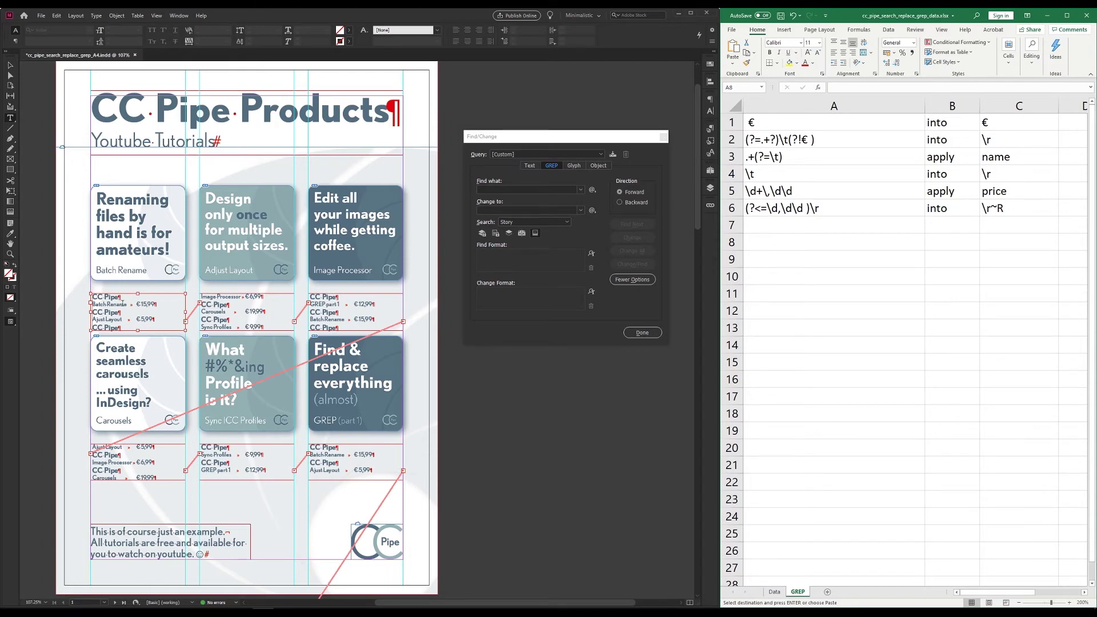
Change every \t to \r with Change All, then clear the search pattern.
key("Escape")
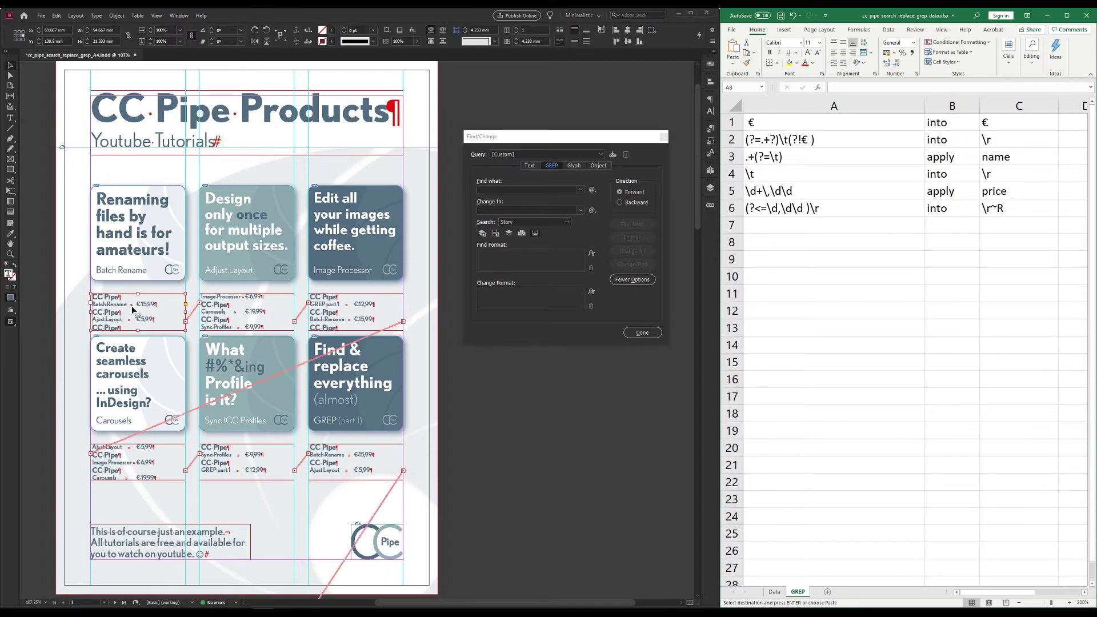
left_click(493, 190)
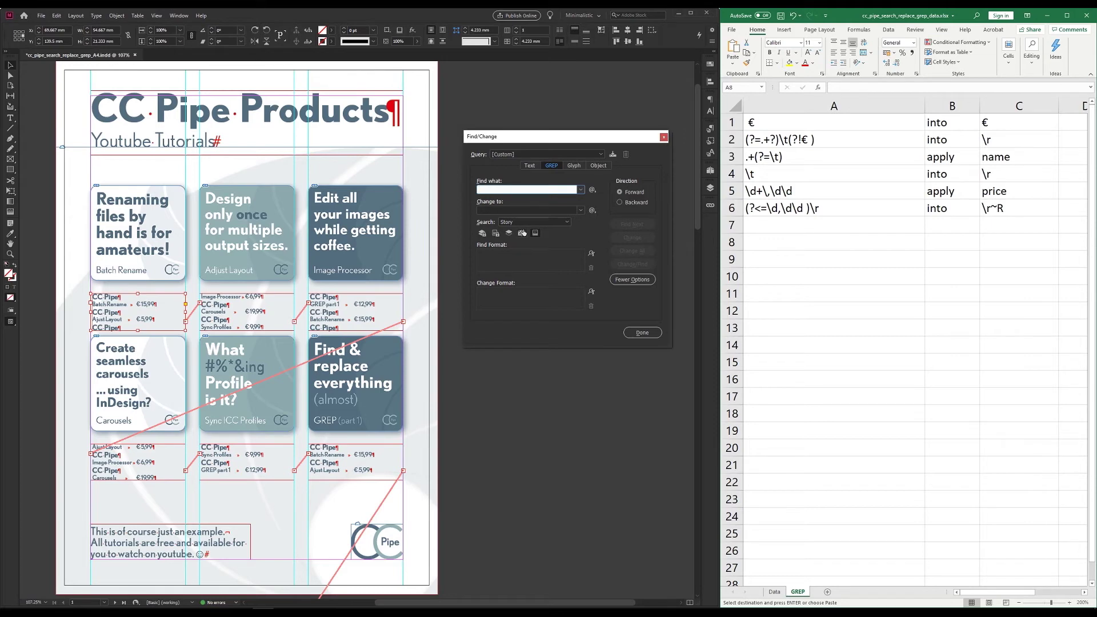
key("Tab")
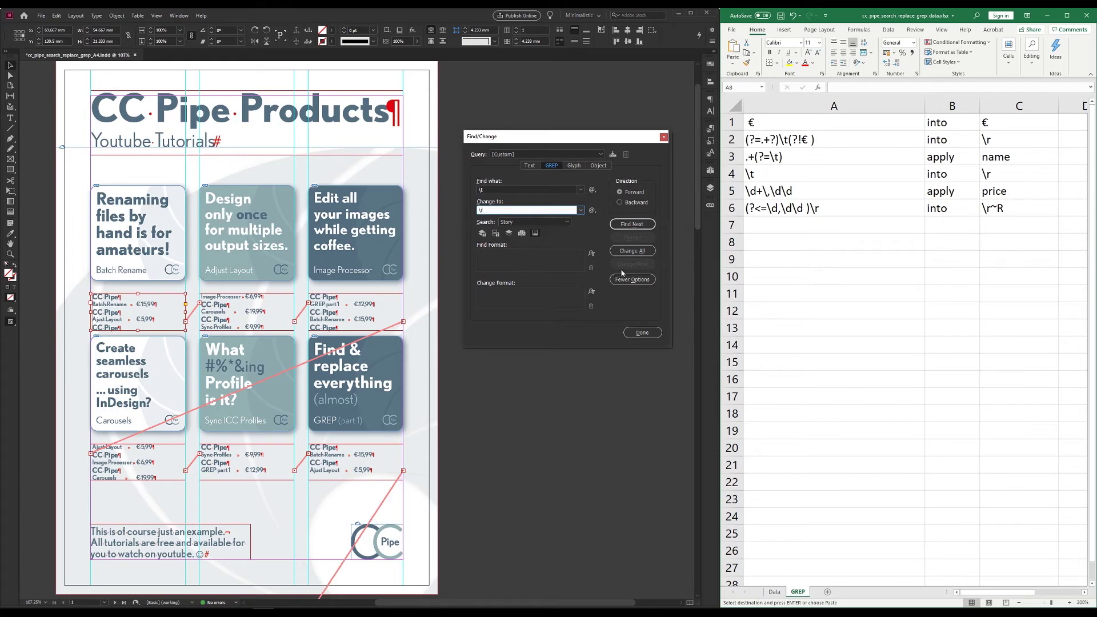
left_click(627, 251)
key("Return")
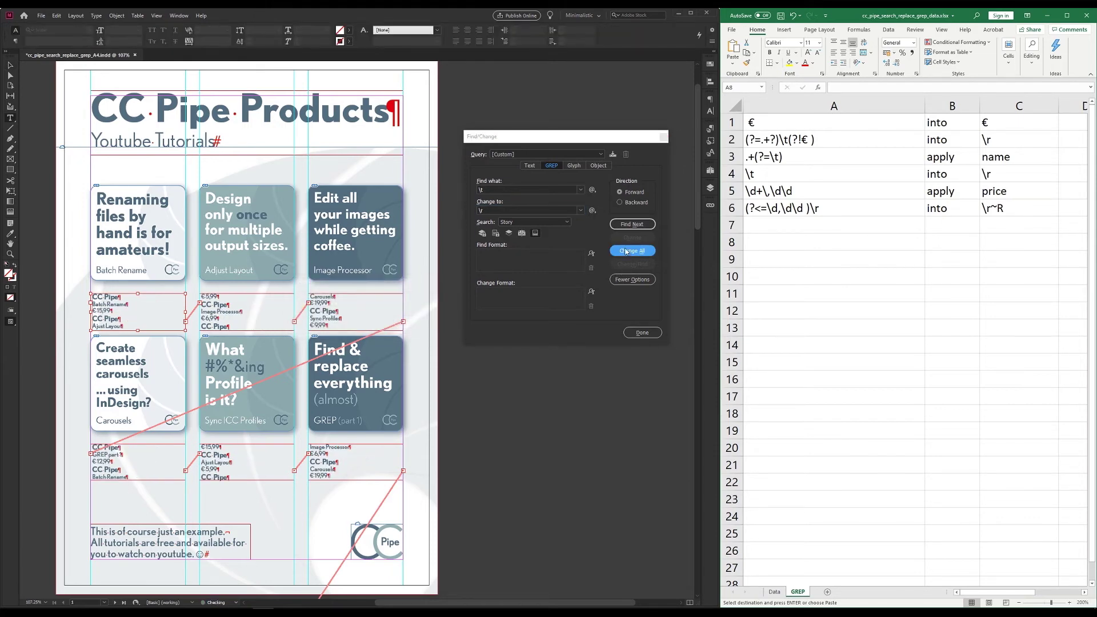
left_click(483, 192)
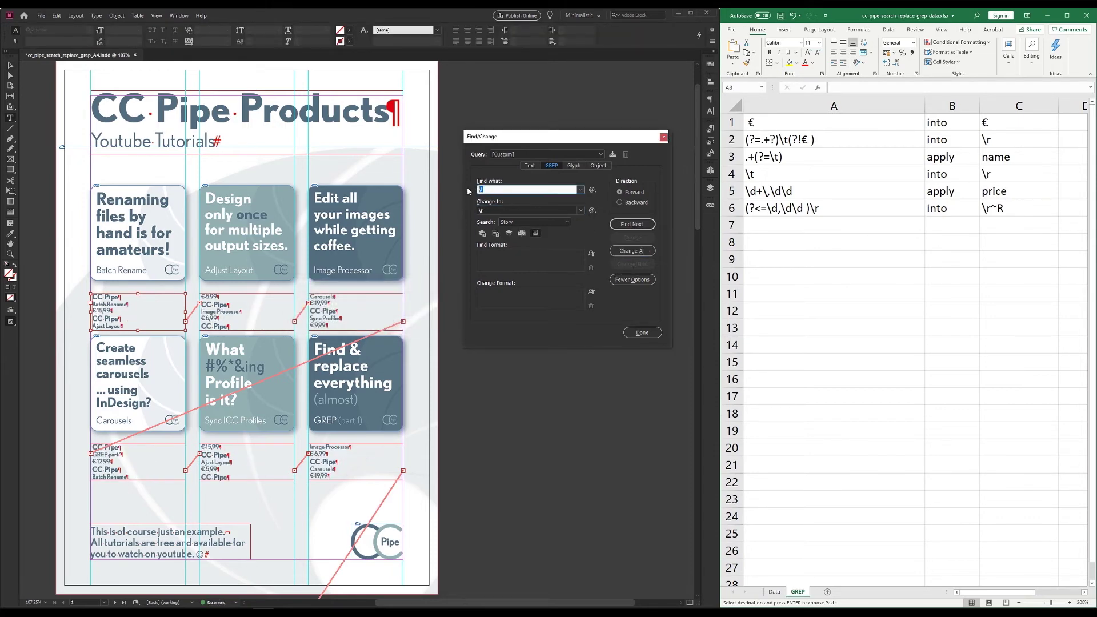
key("BackSpace")
Clear the previous replacement and enter the price pattern \d+,\d\d as the GREP search.
left_click(513, 208)
key("BackSpace")
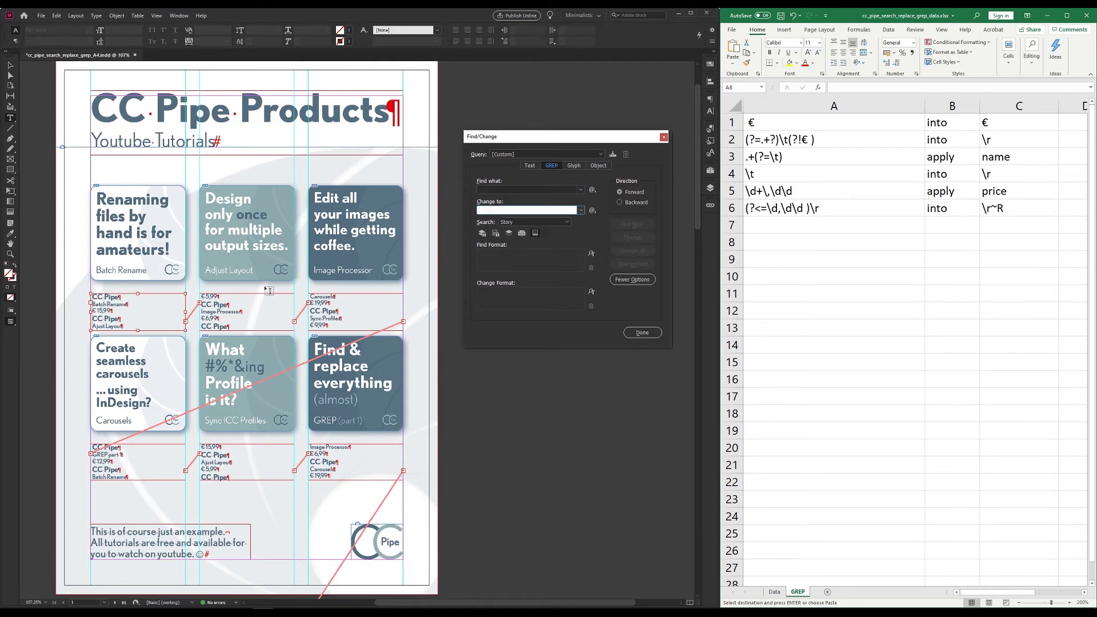
left_click_drag(114, 312, 89, 312)
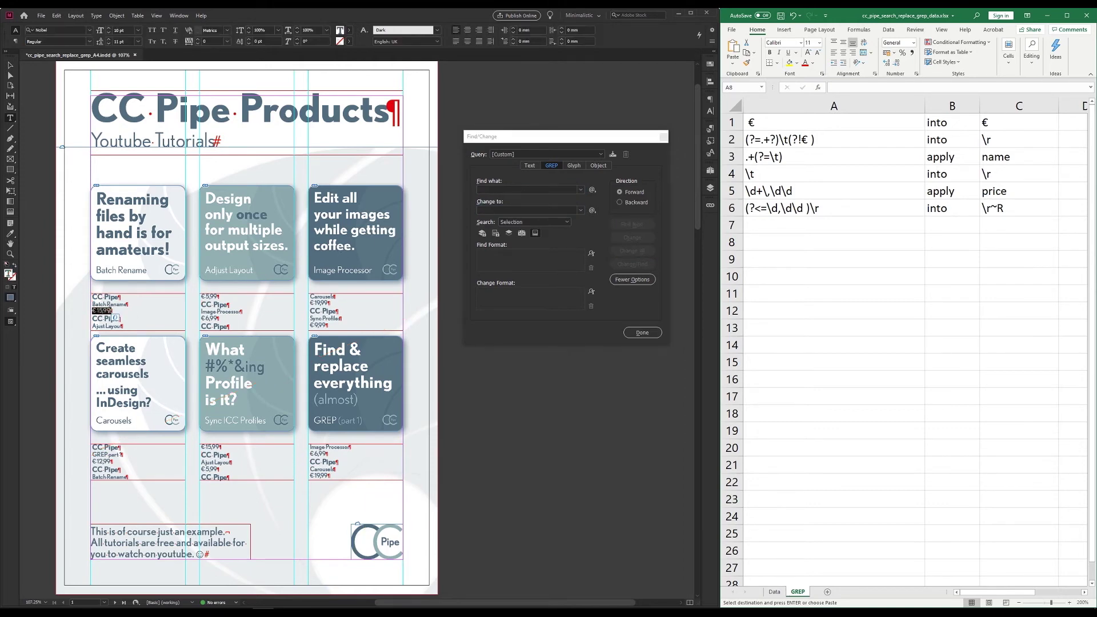
key("Escape")
left_click(497, 191)
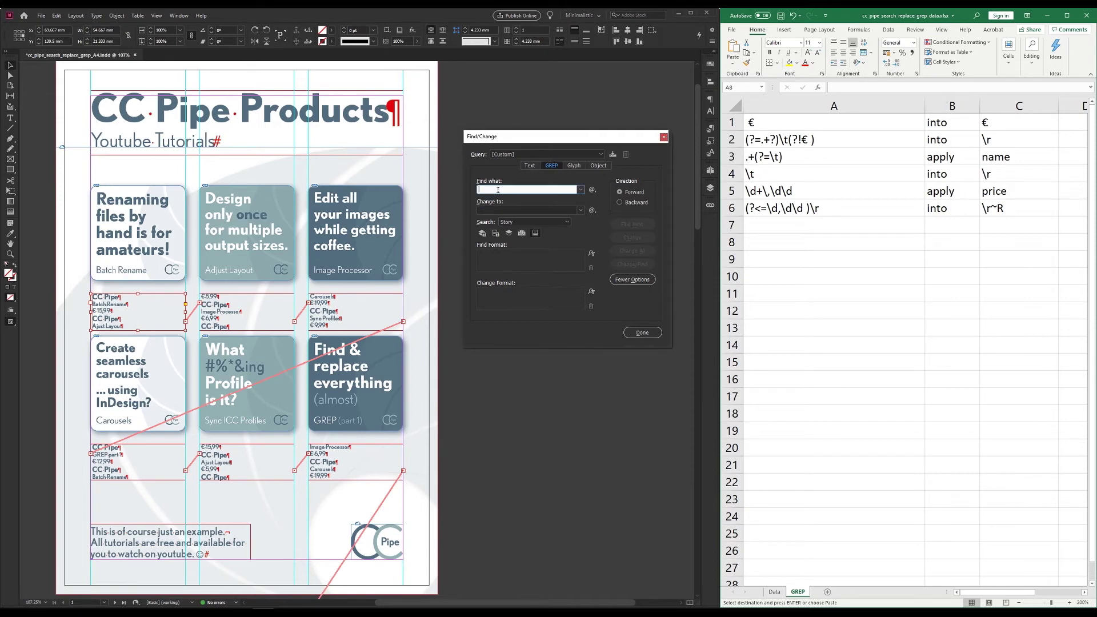
type("\\d+\\,\\d\\d")
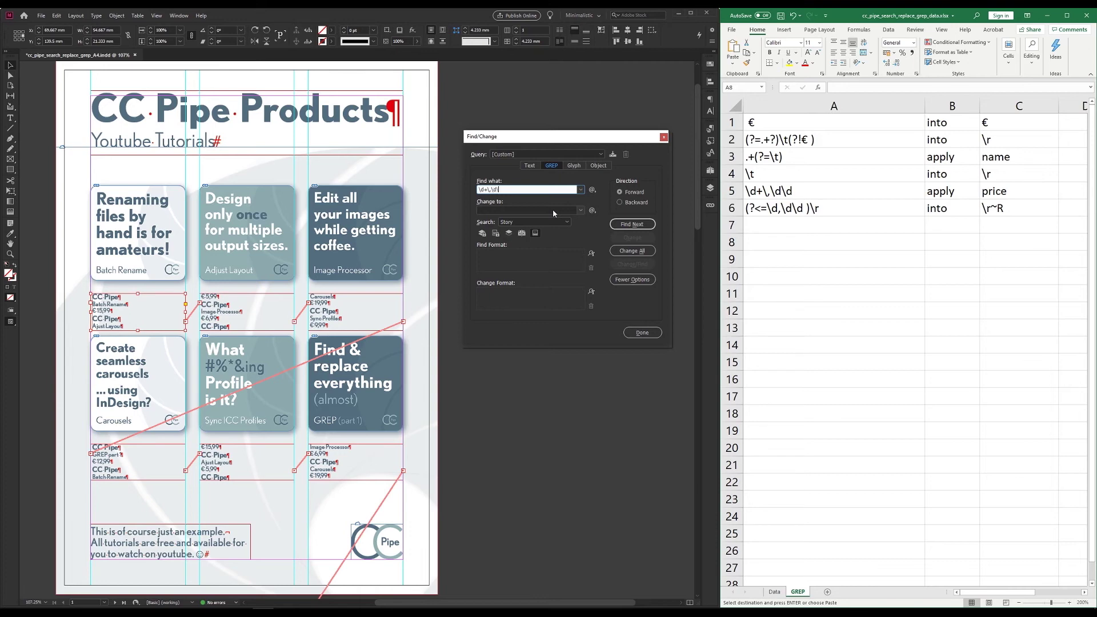
Set the Change Format paragraph style to Price and confirm it.
left_click(558, 303)
left_click(556, 307)
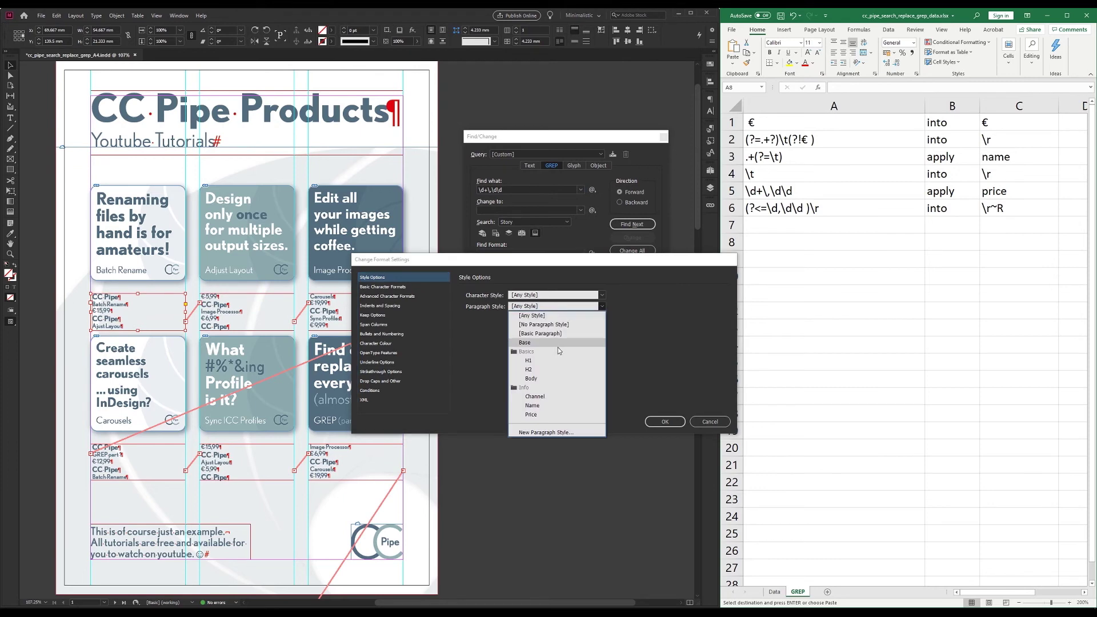
left_click(540, 415)
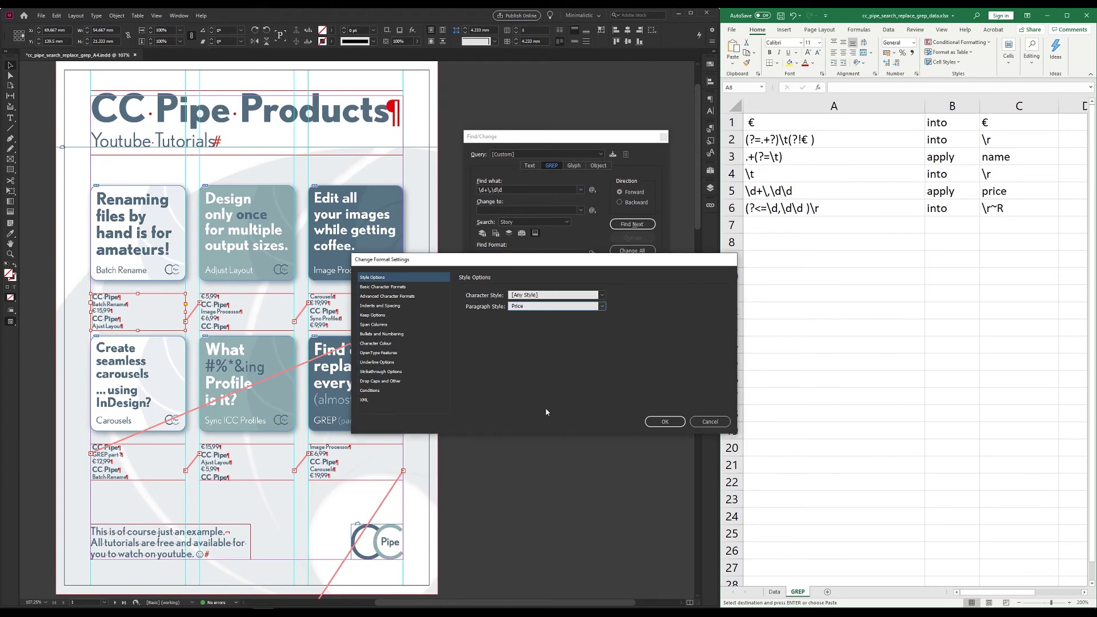
left_click(664, 422)
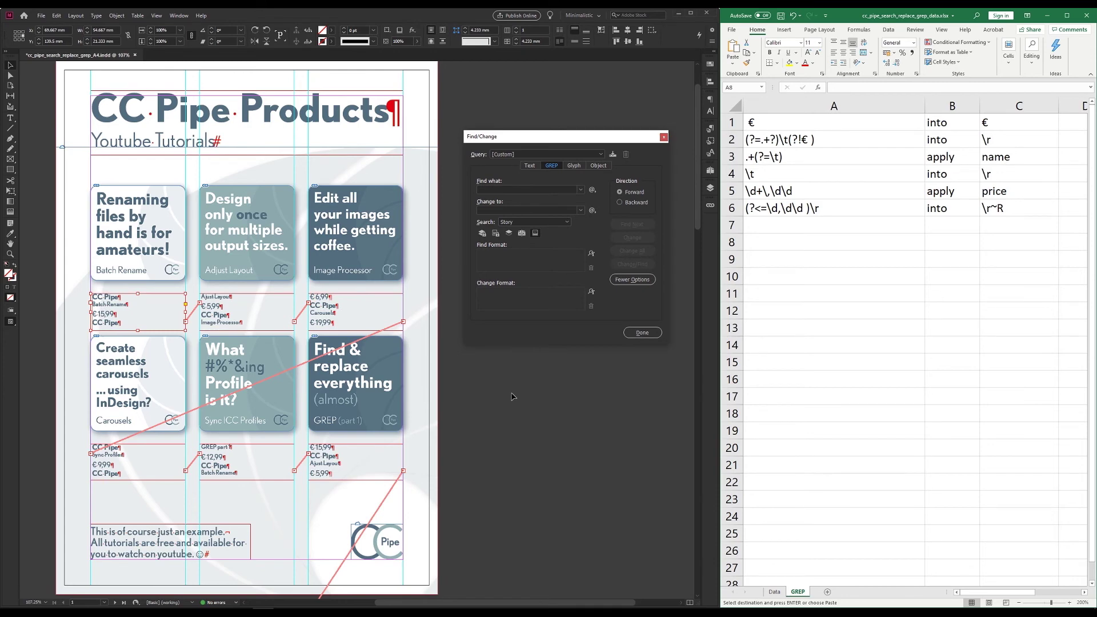
Check the restyled €15,99 price text in the first frame.
double_click(114, 314)
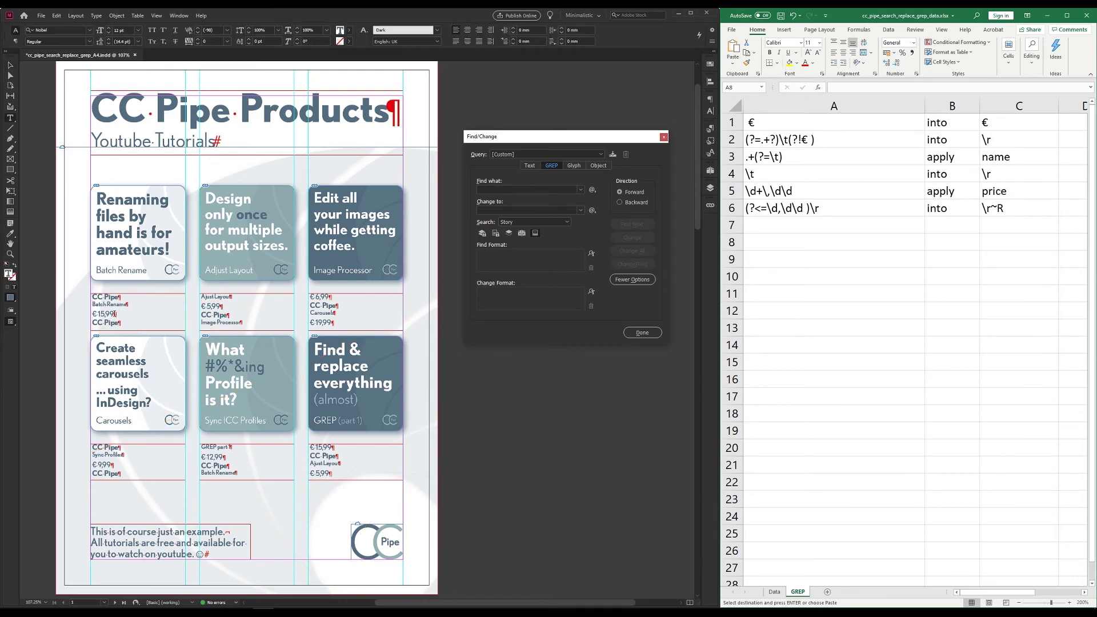
key("Escape")
scroll(112, 321, "up", 3, "alt")
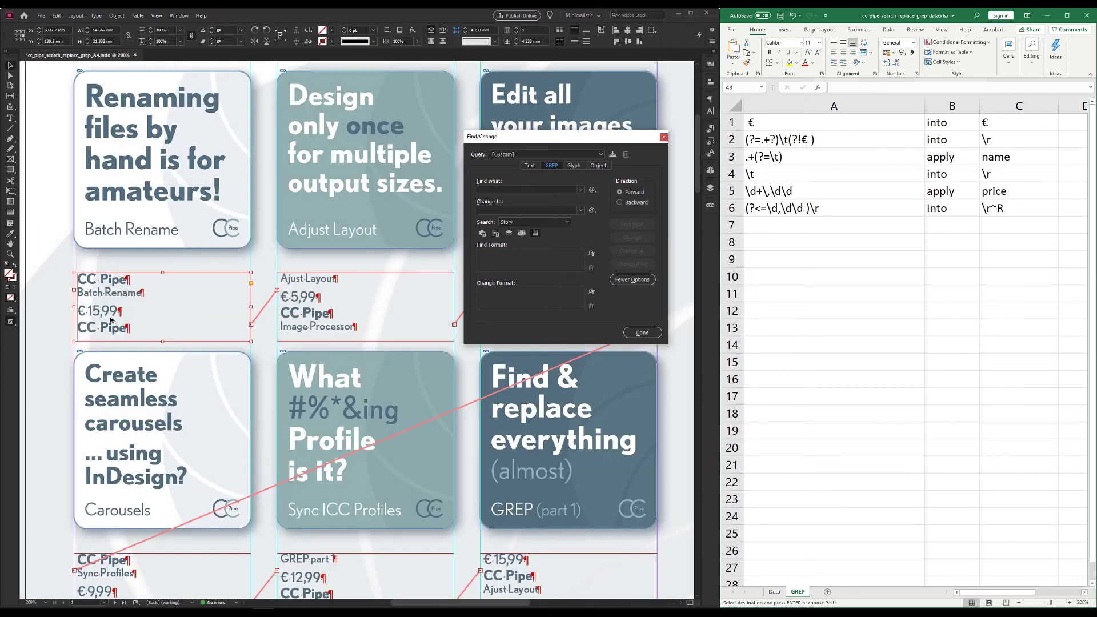
scroll(112, 320, "up", 2, "alt")
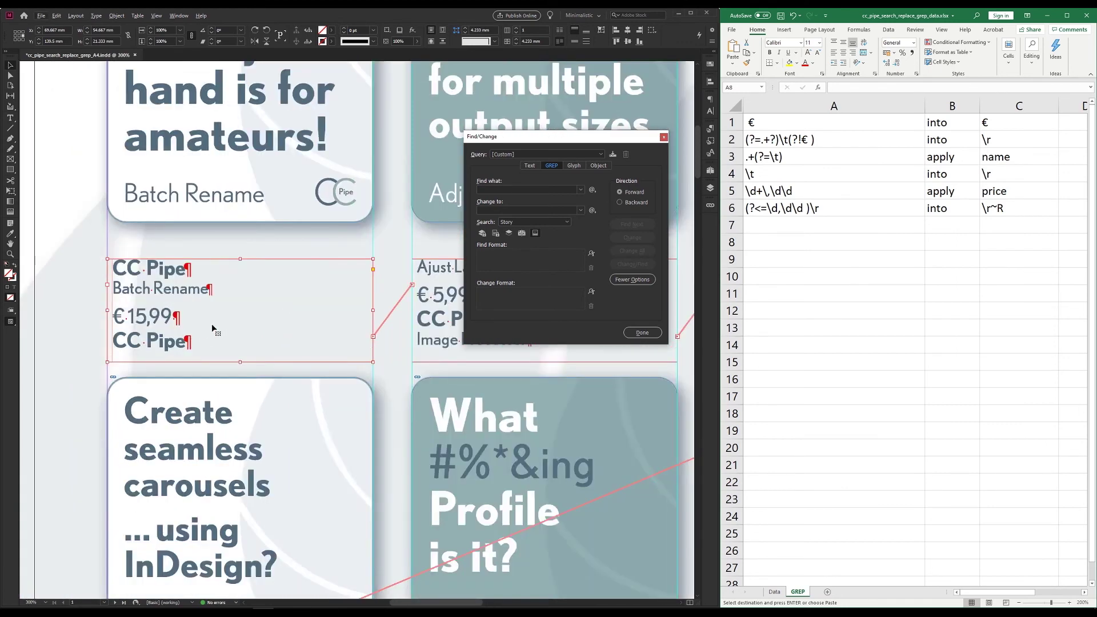
Enter the search pattern (?<=\d,\d\d) with a positive lookbehind after each price.
left_click(495, 189)
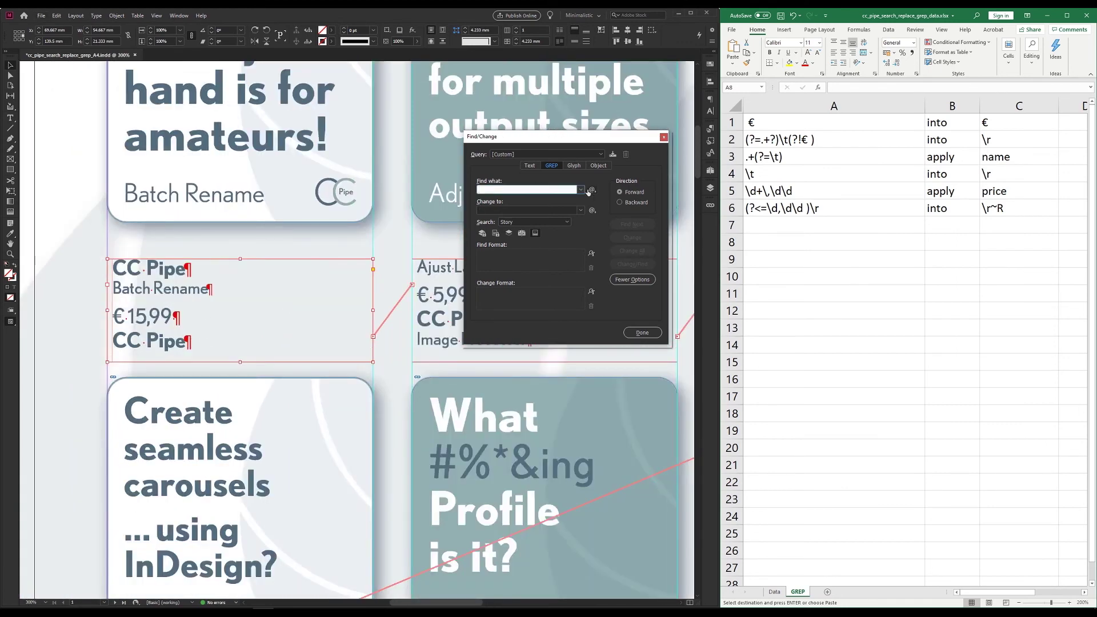
left_click(590, 191)
mouse_move(641, 333)
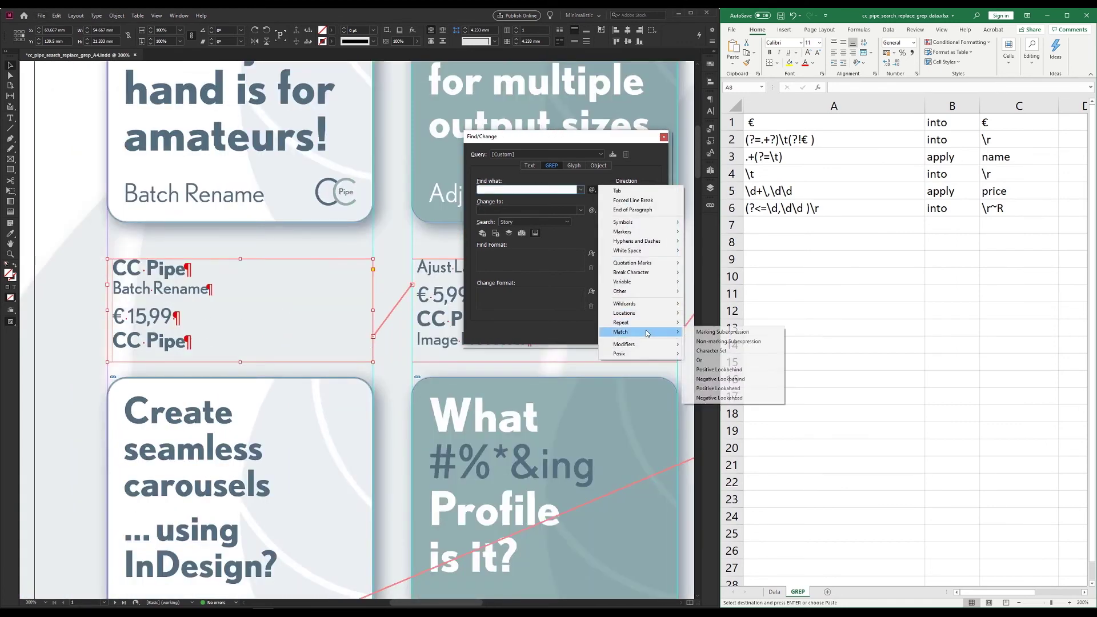
left_click(732, 370)
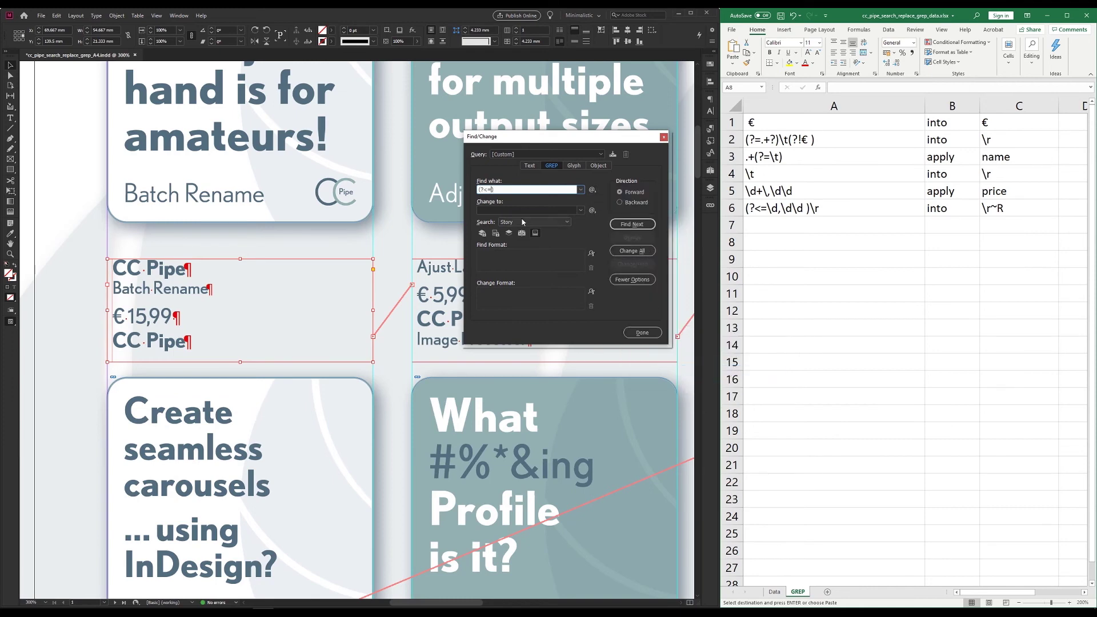
type("\\d,\\d\\d) \\r")
key("Tab")
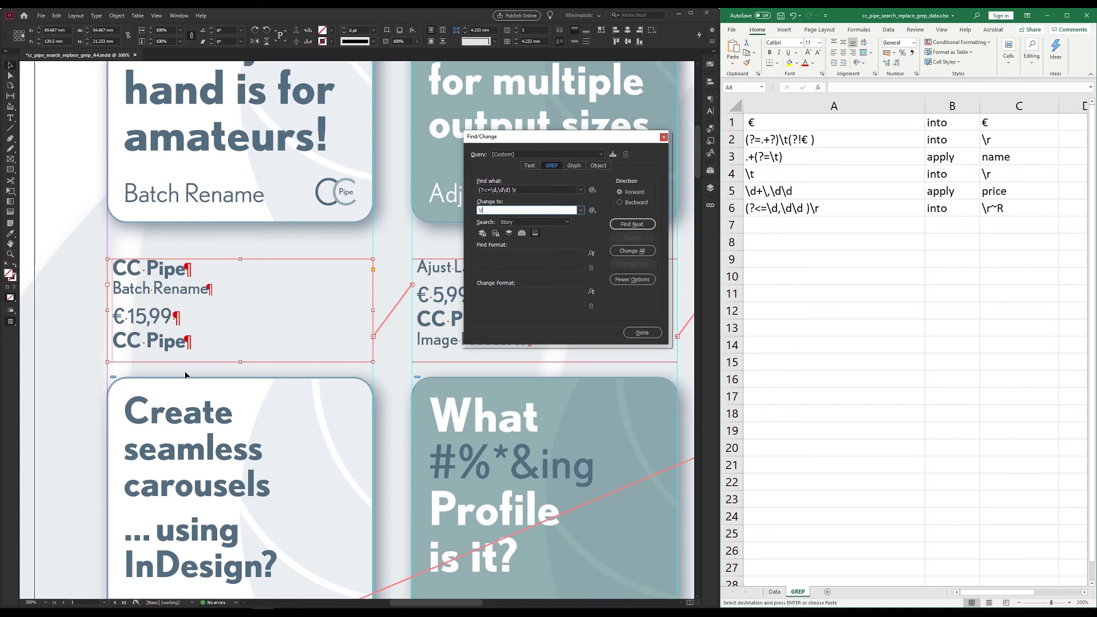
Change each match to \r~R with a Frame Break throughout the story, making 18 replacements.
left_click(592, 210)
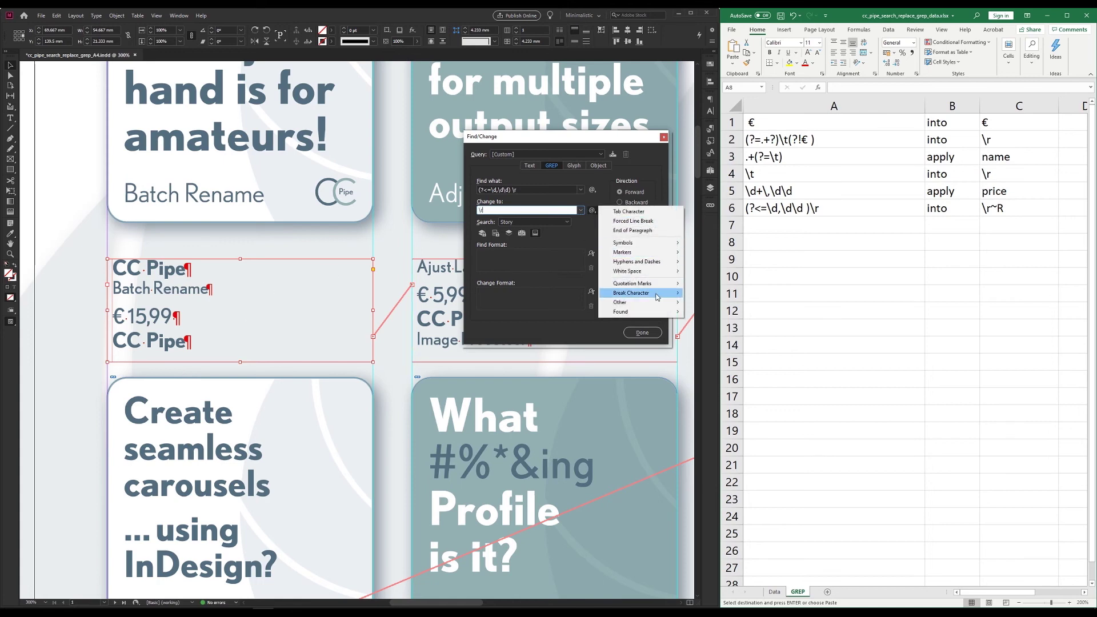
mouse_move(657, 295)
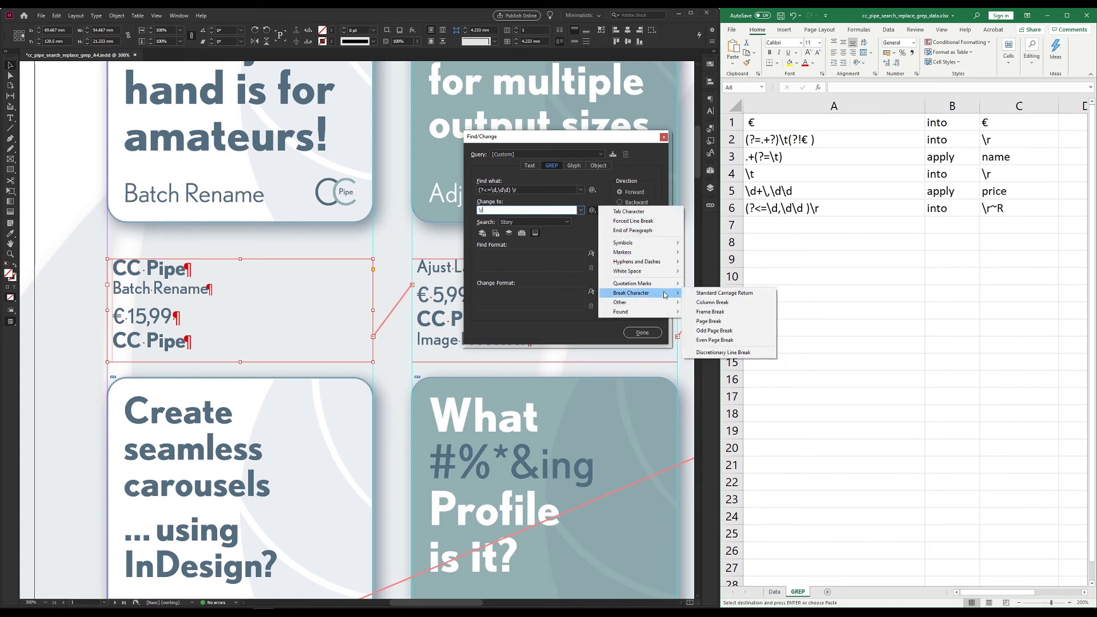
left_click(725, 311)
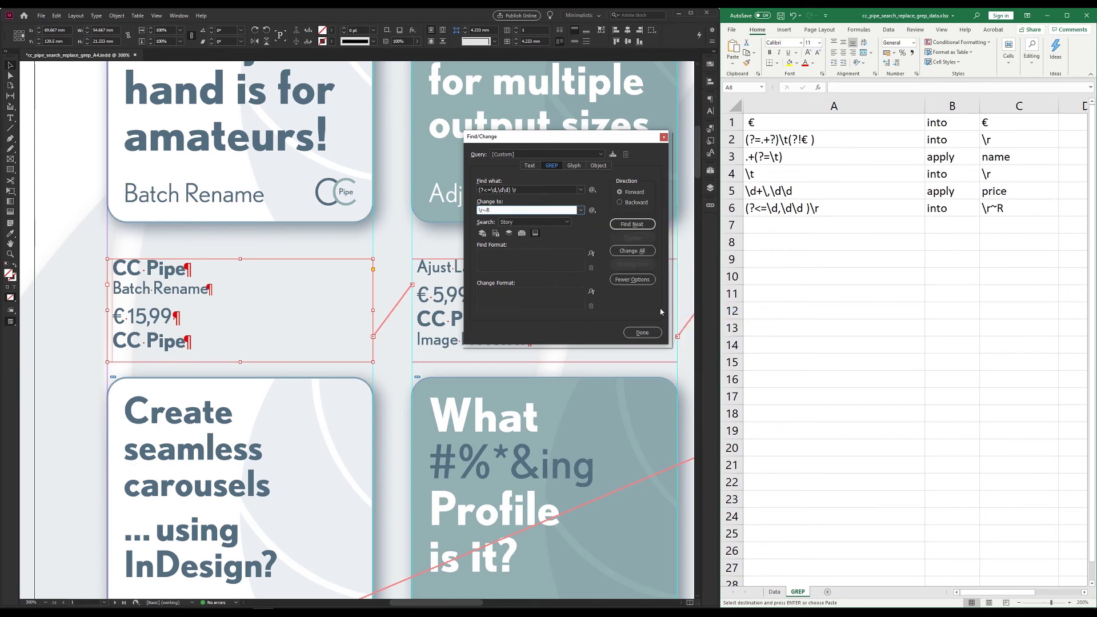
left_click(632, 250)
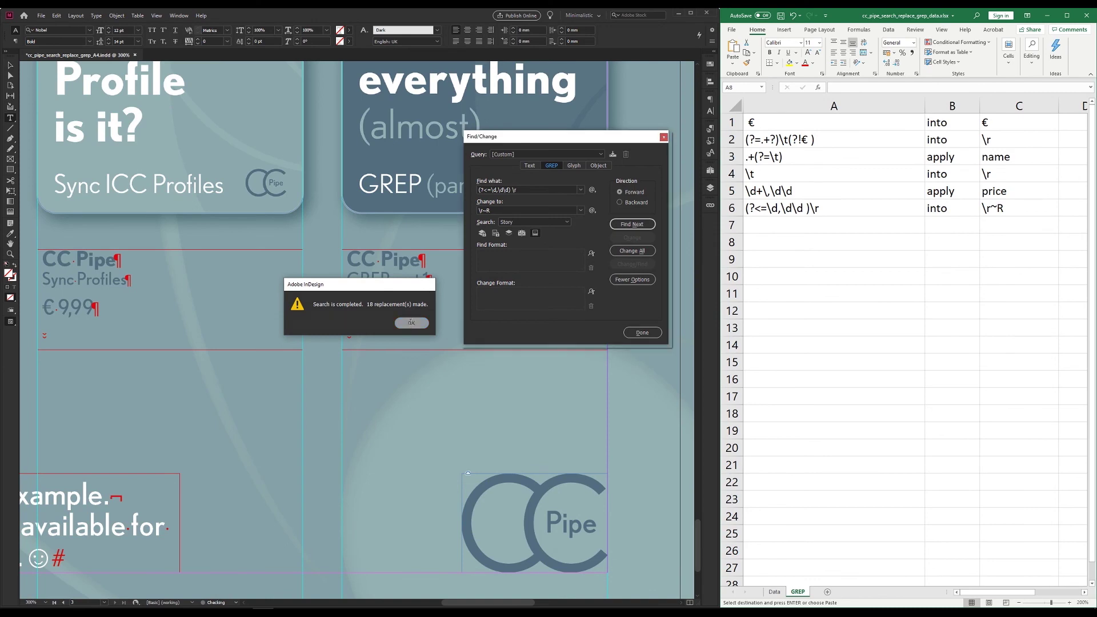
left_click(411, 320)
Close Find/Change and view the page zoomed out in preview mode without guides.
key("Escape")
key("Escape")
key("w")
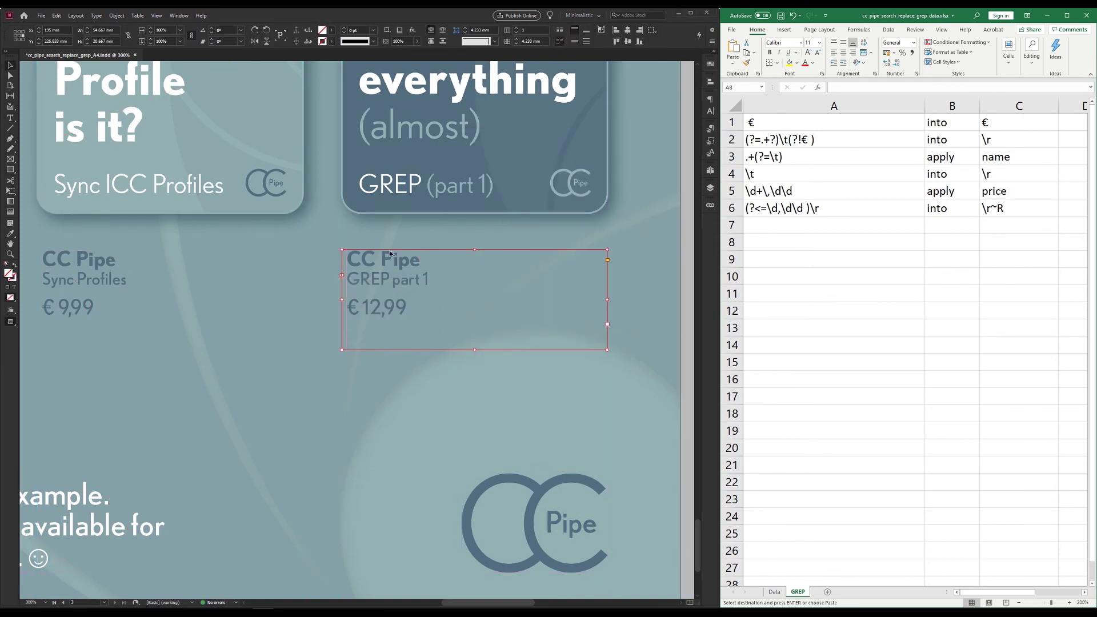
key("ctrl+minus")
key("ctrl+minus")
key("ctrl+minus")
scroll(388, 254, "up", 3)
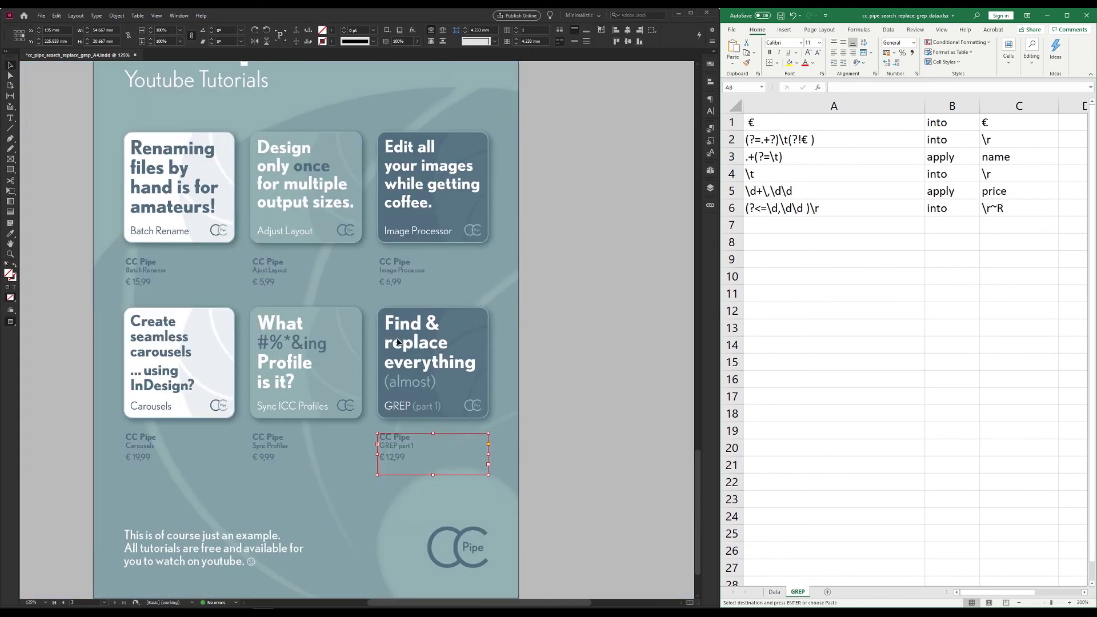
Apply the Negative style to all product label text on the teal page via Quick Apply.
double_click(413, 454)
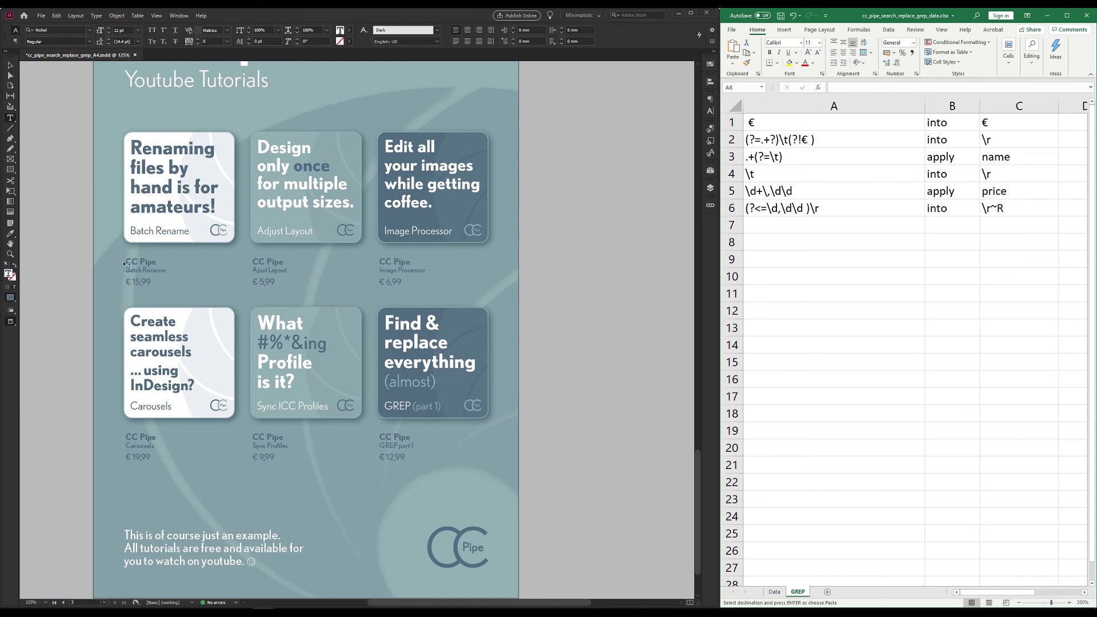
key("ctrl+a")
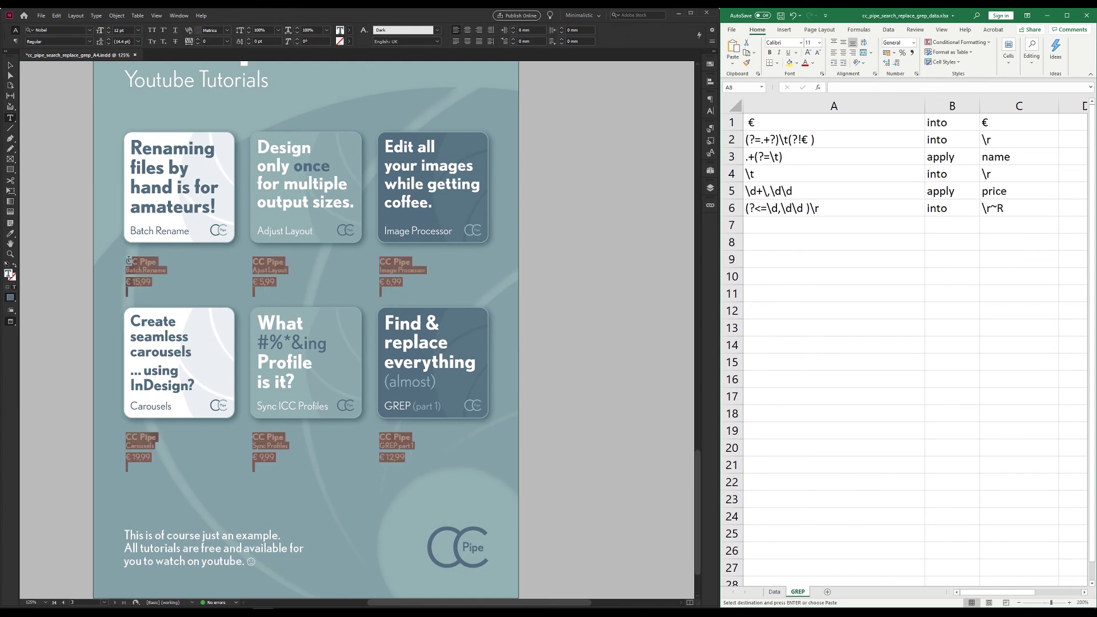
key("ctrl+Return")
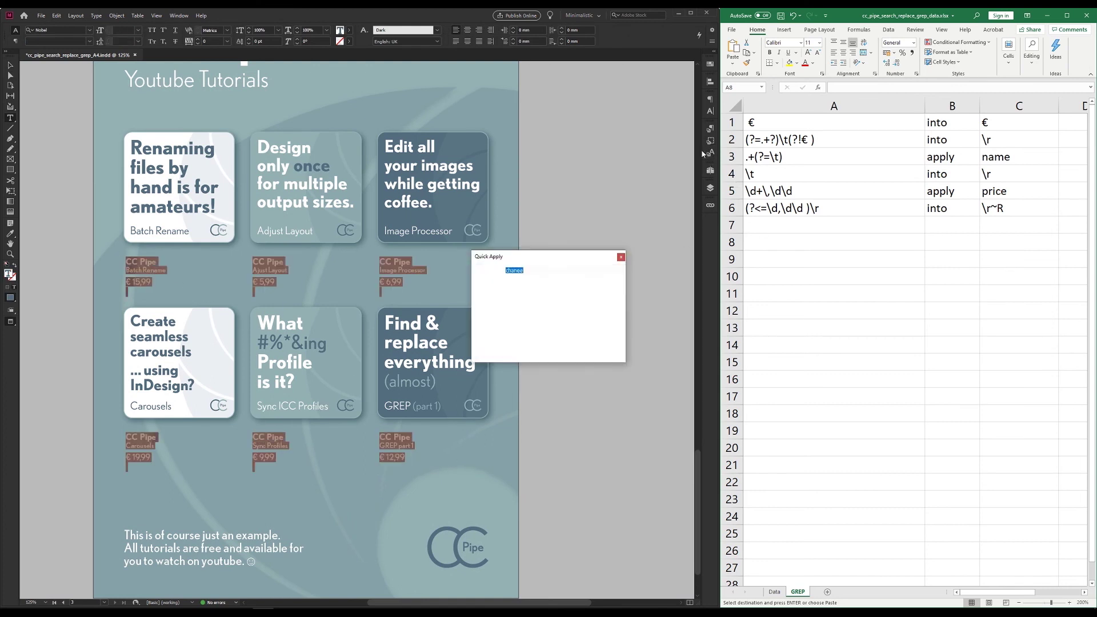
type("neg")
key("Return")
key("Escape")
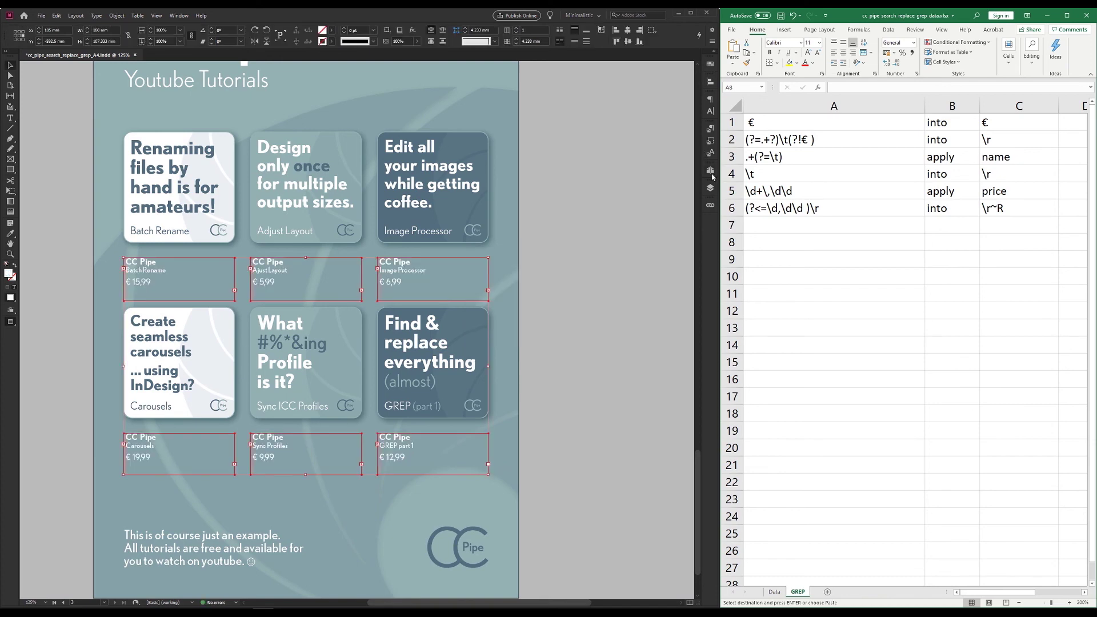
Apply the Negative style to all label text on the dark page, then deselect the frames.
scroll(453, 267, "up", 3)
scroll(453, 267, "up", 10)
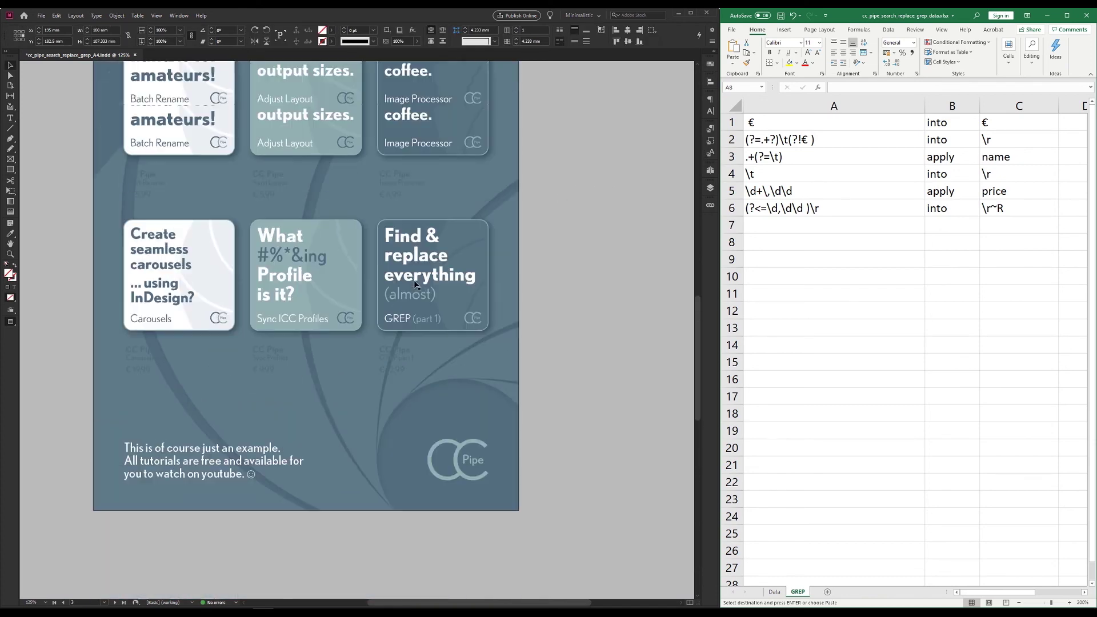
double_click(401, 411)
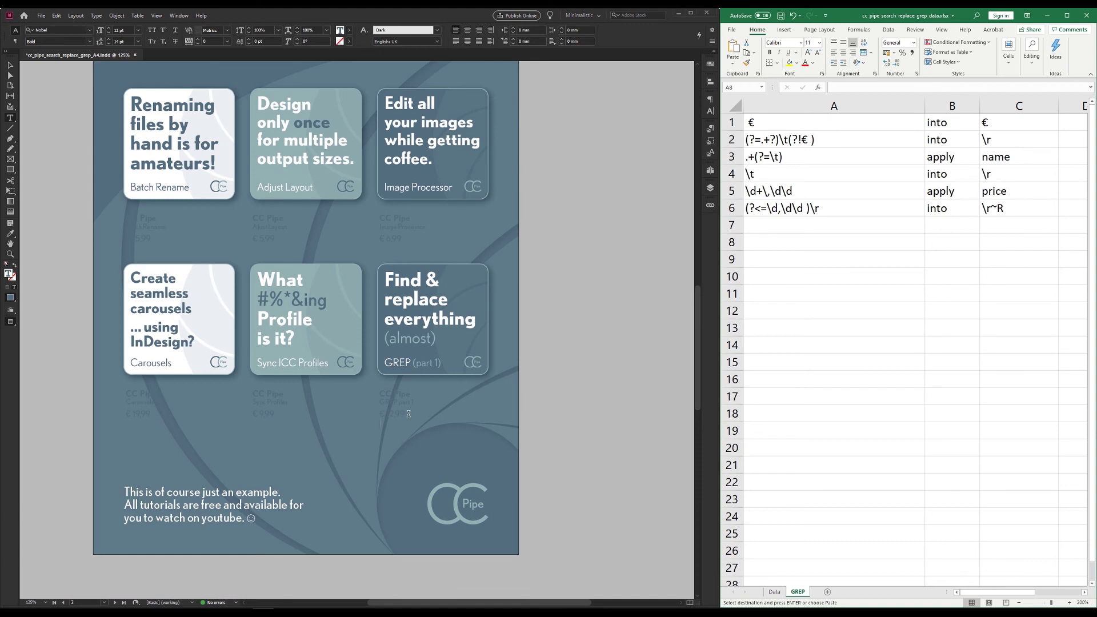
key("ctrl+a")
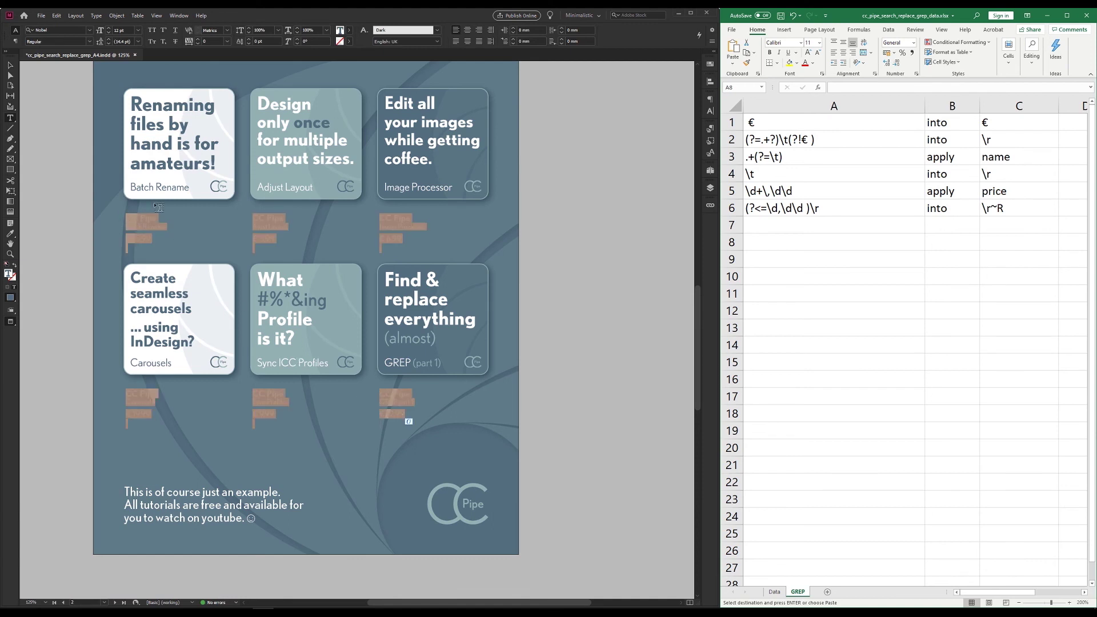
key("ctrl+Return")
type("negative")
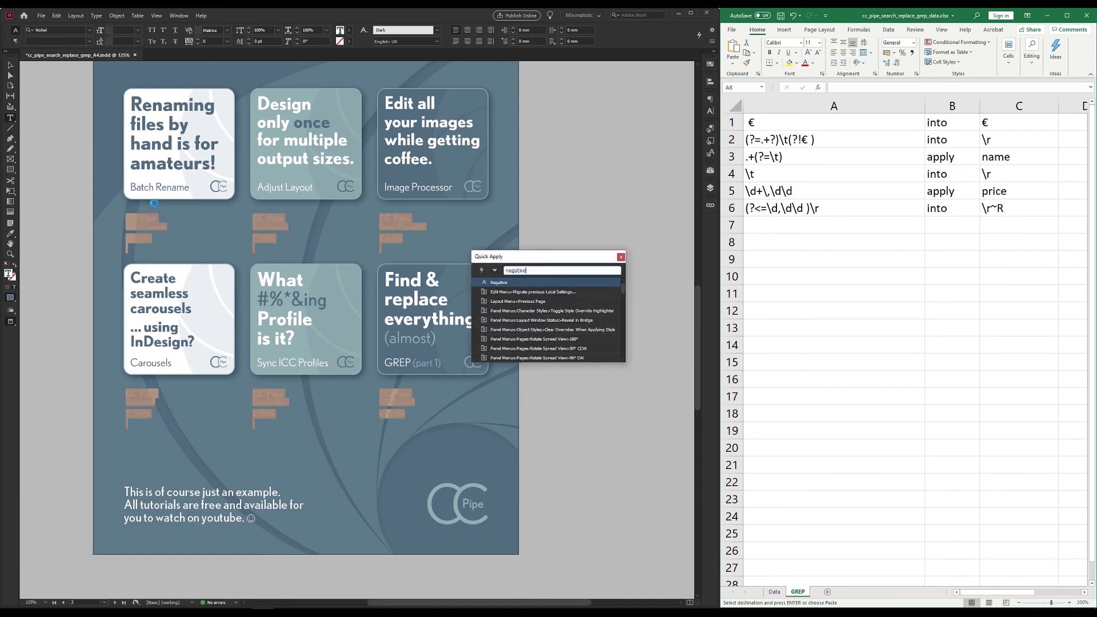
key("Return")
key("Escape")
left_click(611, 200)
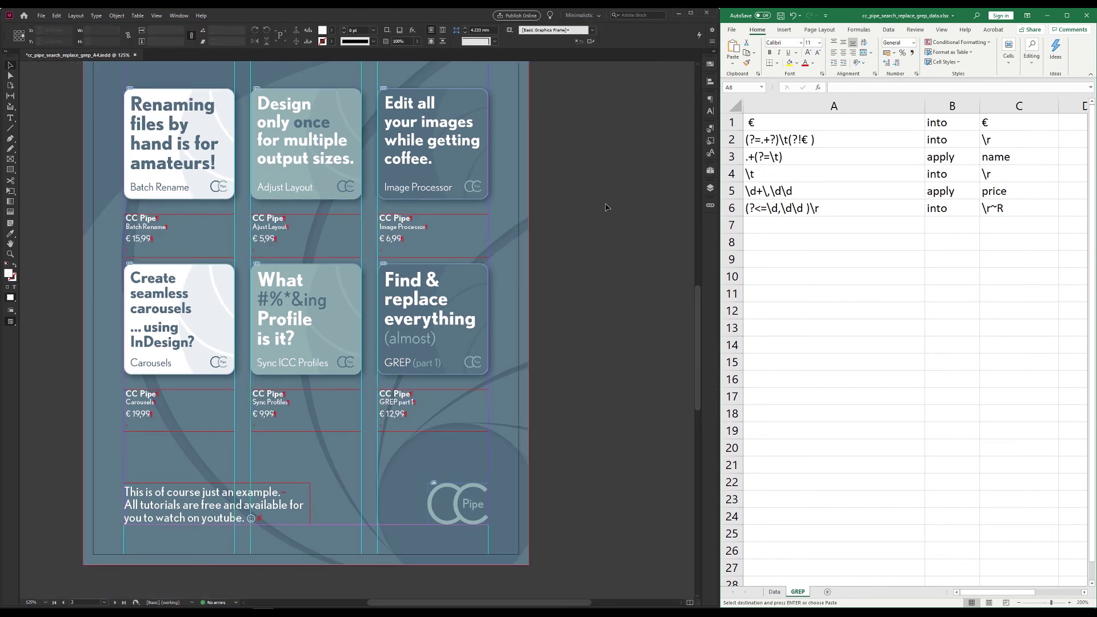
Fit the page in the window, scroll through all pages checking labels, and finish in Preview on page 1.
key("ctrl+0")
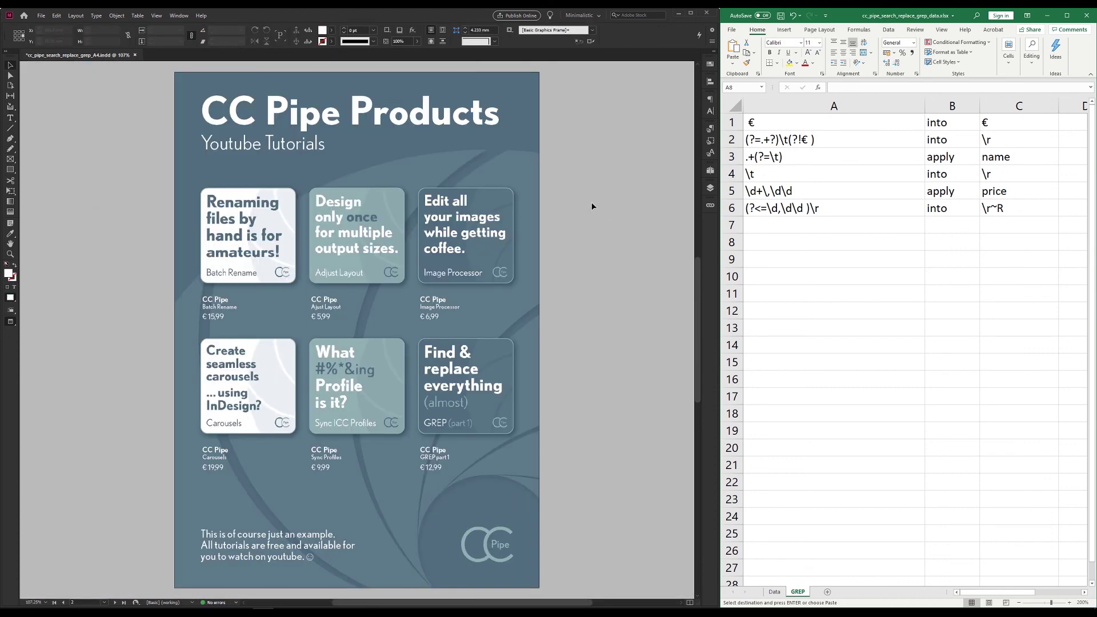
scroll(592, 205, "down", 10)
scroll(591, 206, "up", 3)
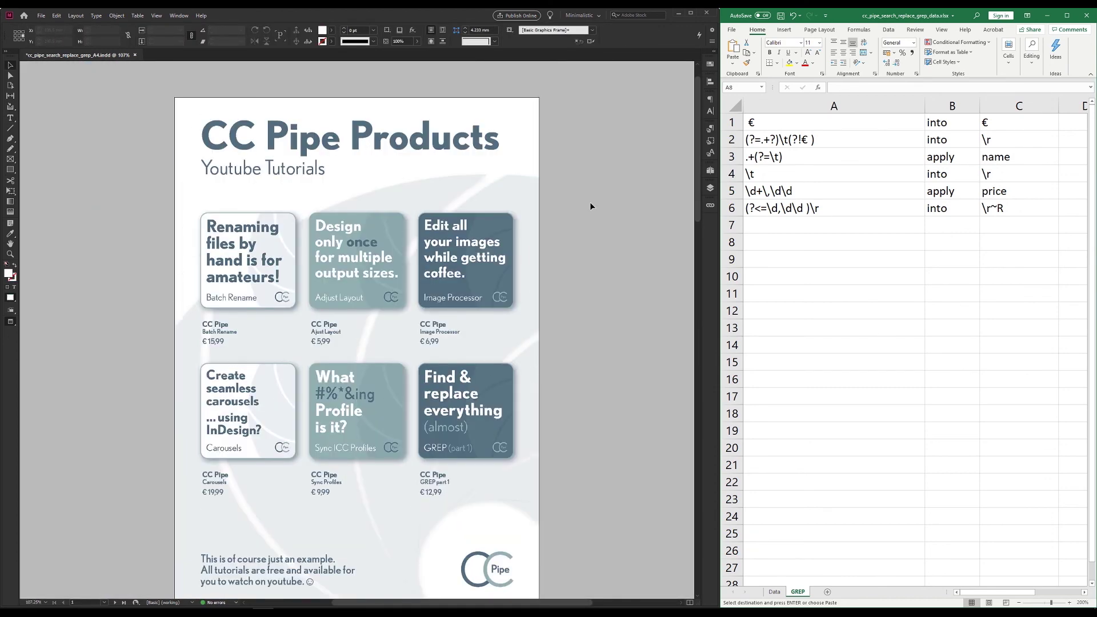
scroll(591, 206, "down", 10)
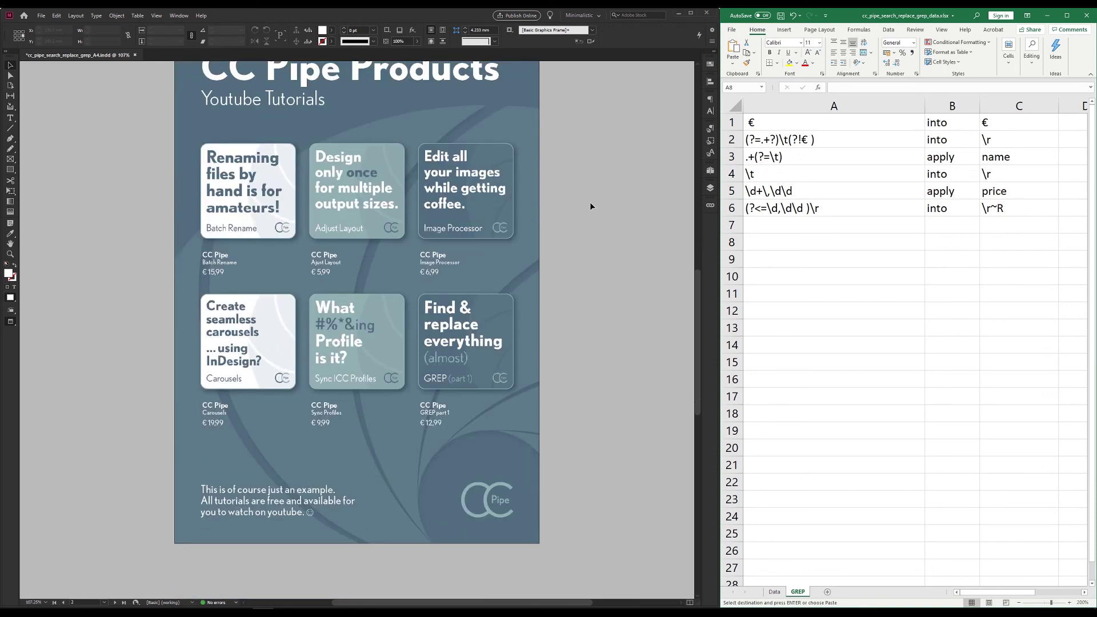
scroll(591, 205, "down", 8)
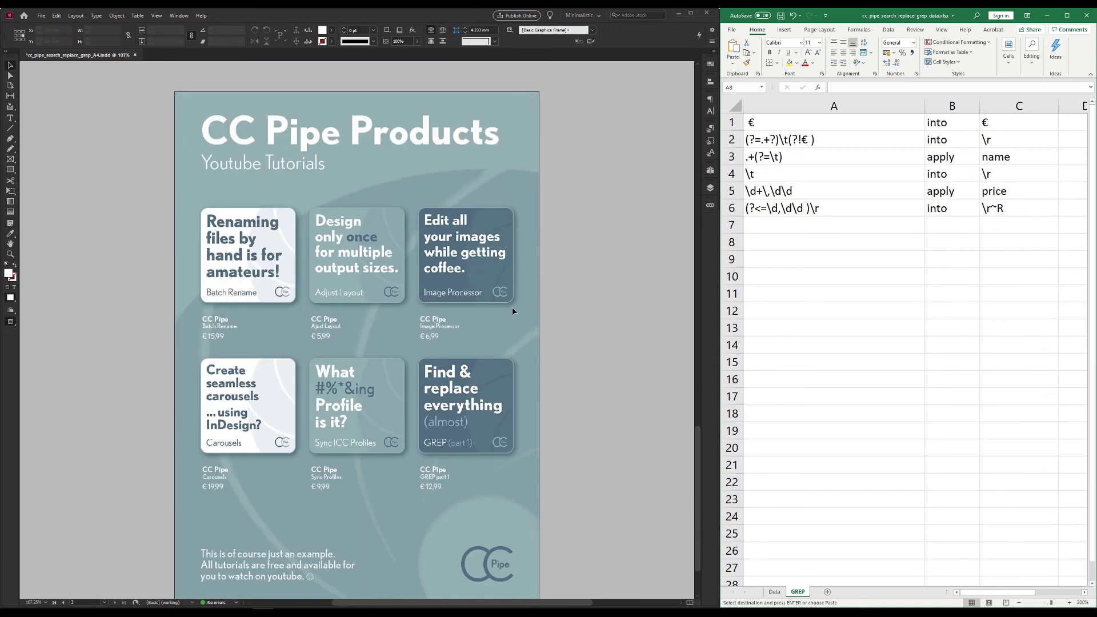
left_click(482, 327)
key("w")
scroll(482, 327, "down", 2)
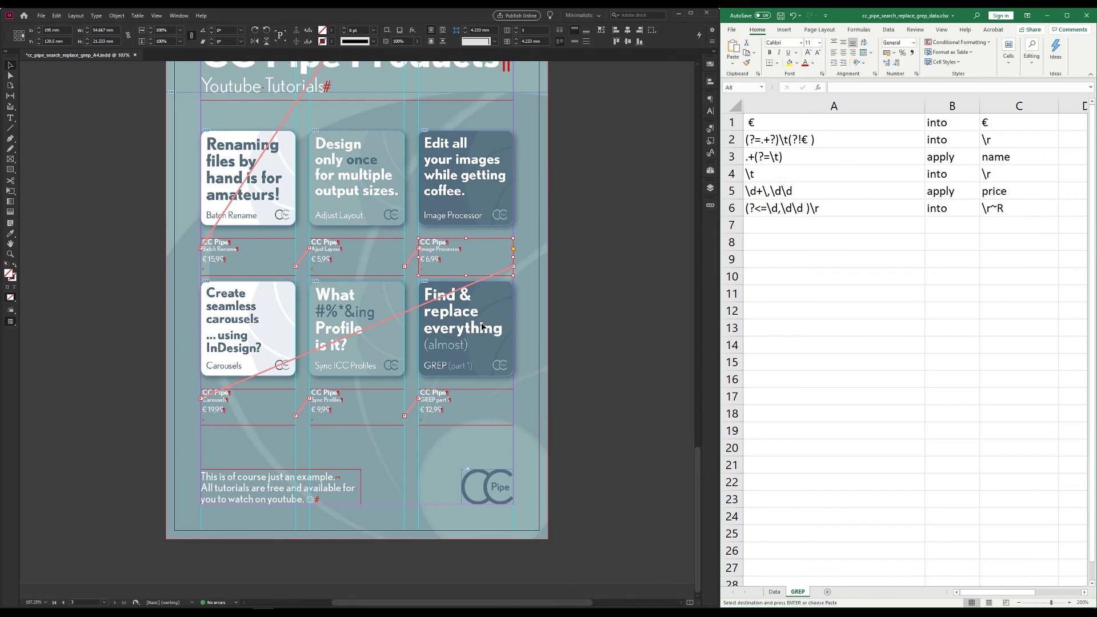
scroll(482, 326, "up", 14)
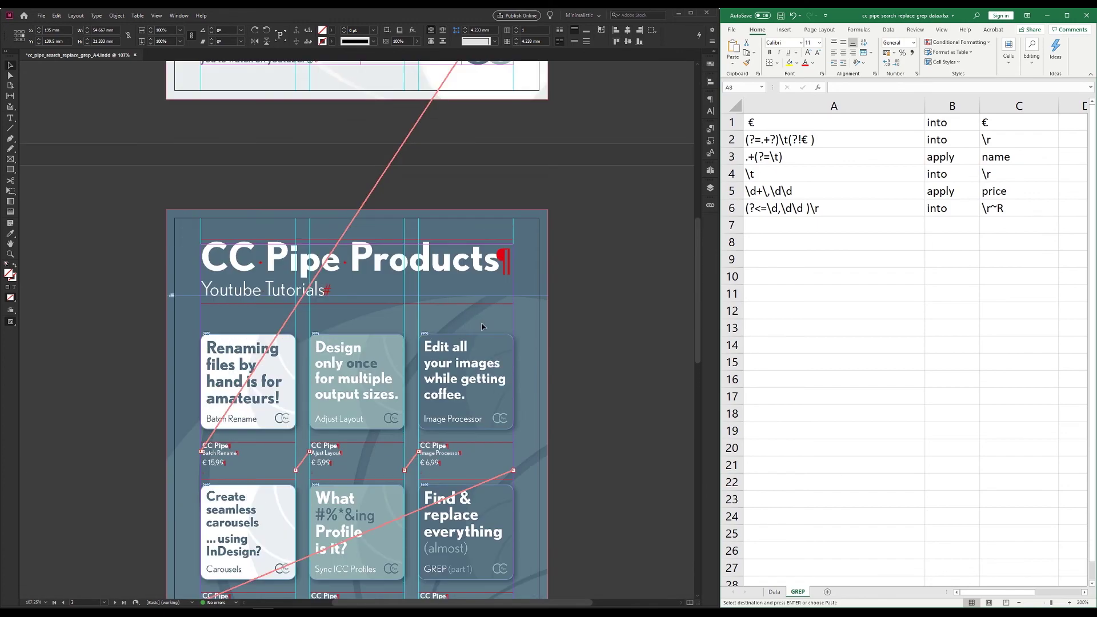
scroll(481, 327, "up", 5)
key("w")
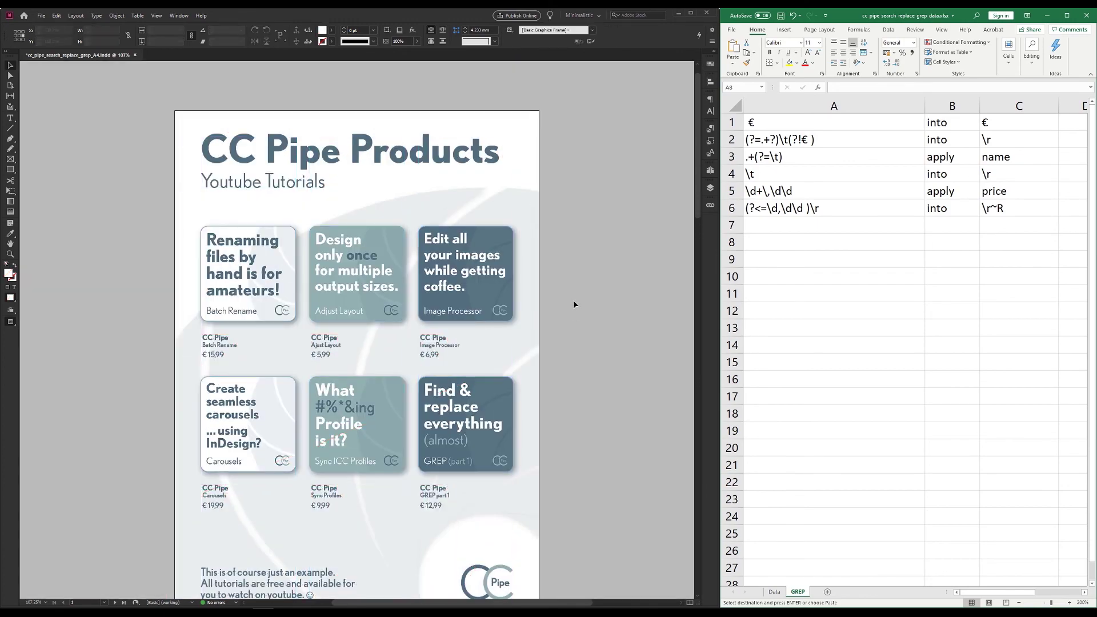